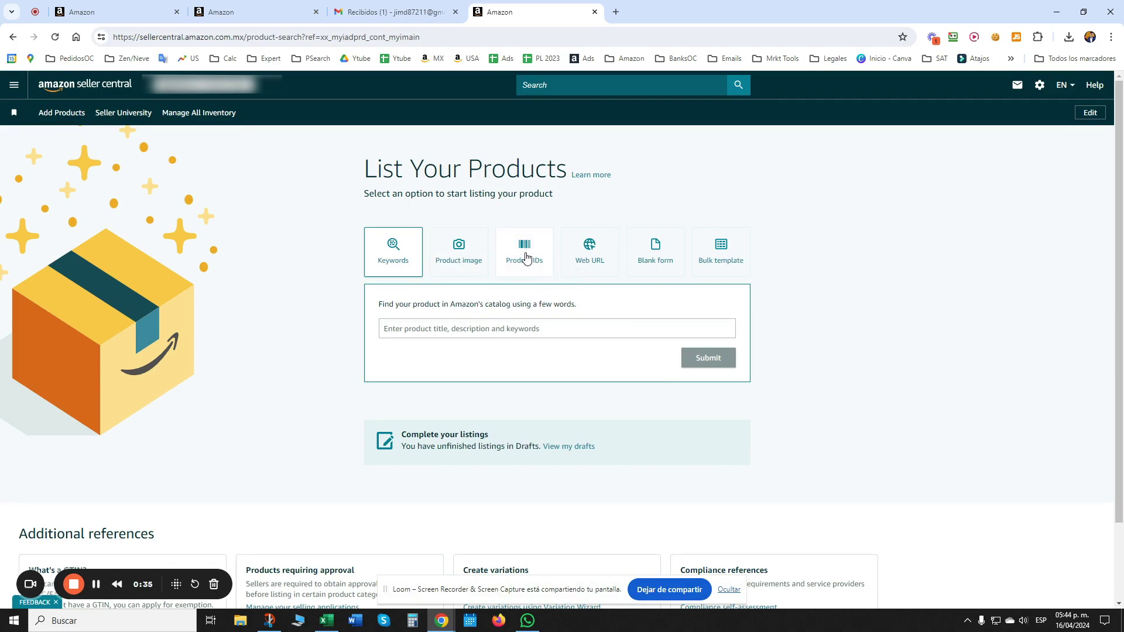
Start a new product listing from a blank form and fill in the item name with the title copied from Excel.
{"action": "left_click", "coordinate": [663, 275]}
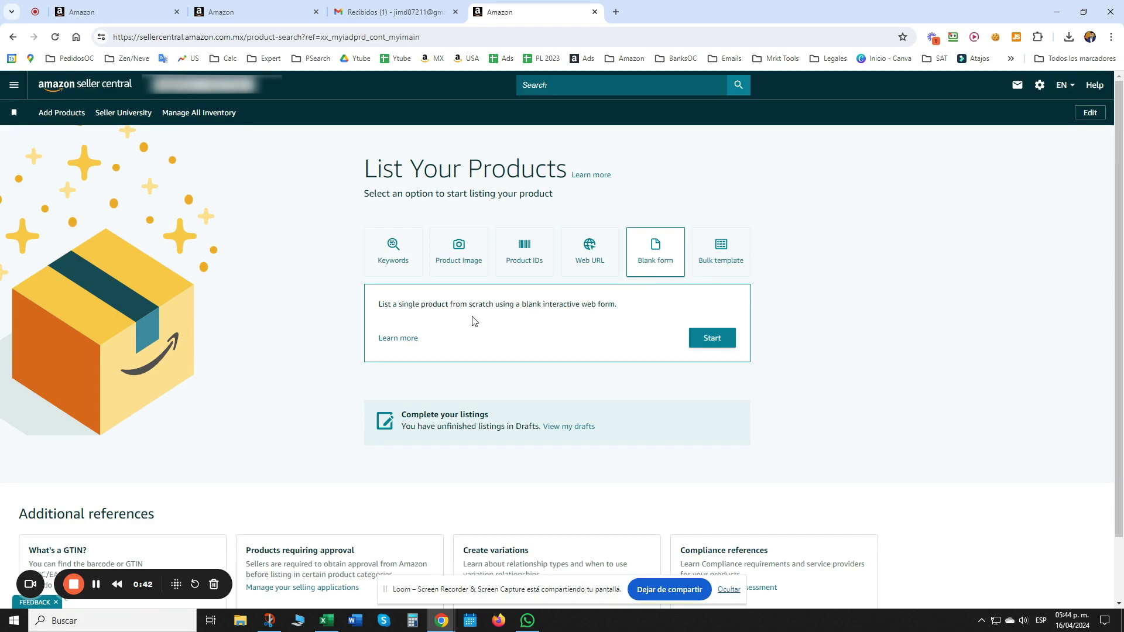
{"action": "left_click", "coordinate": [722, 346]}
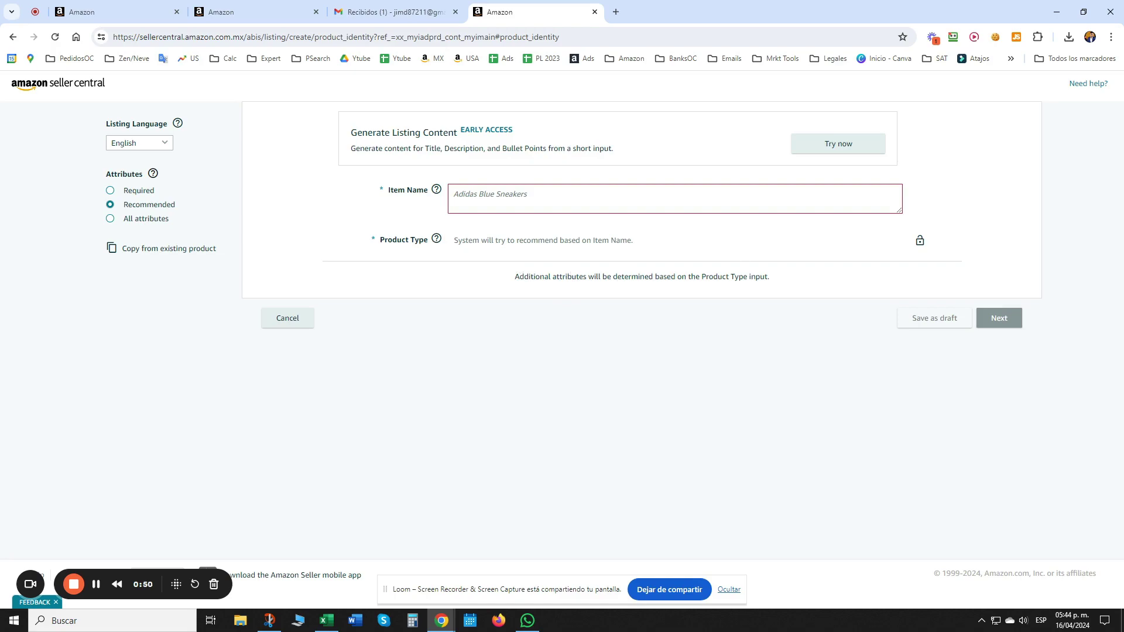
{"action": "key", "text": "alt+Tab"}
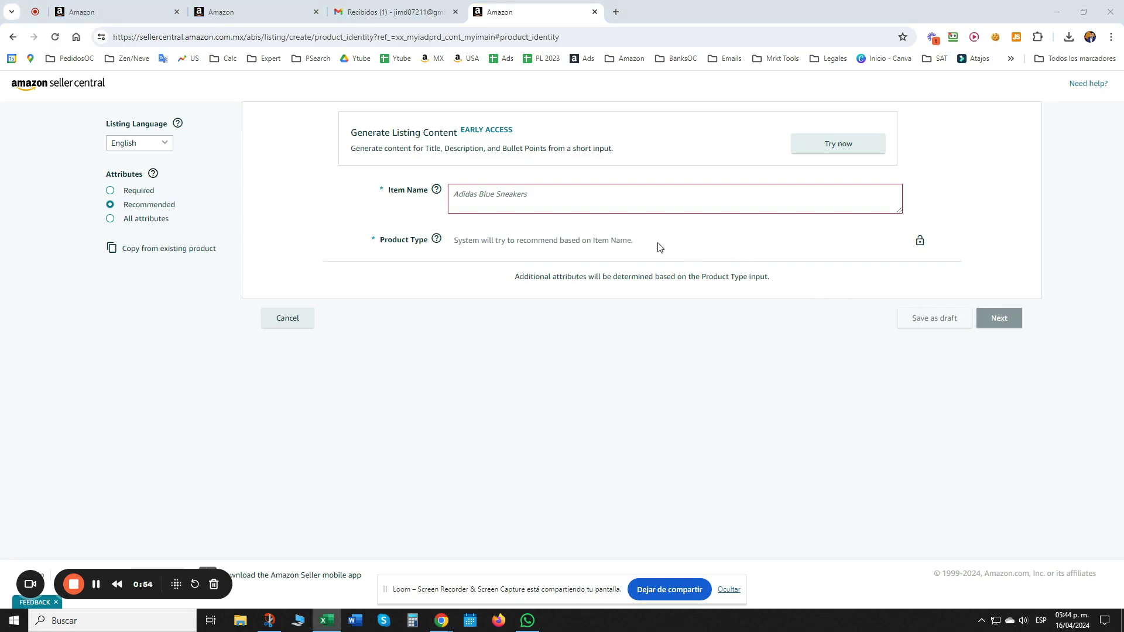
{"action": "left_click", "coordinate": [549, 191]}
{"action": "key", "text": "ctrl+v"}
{"action": "left_click", "coordinate": [716, 399]}
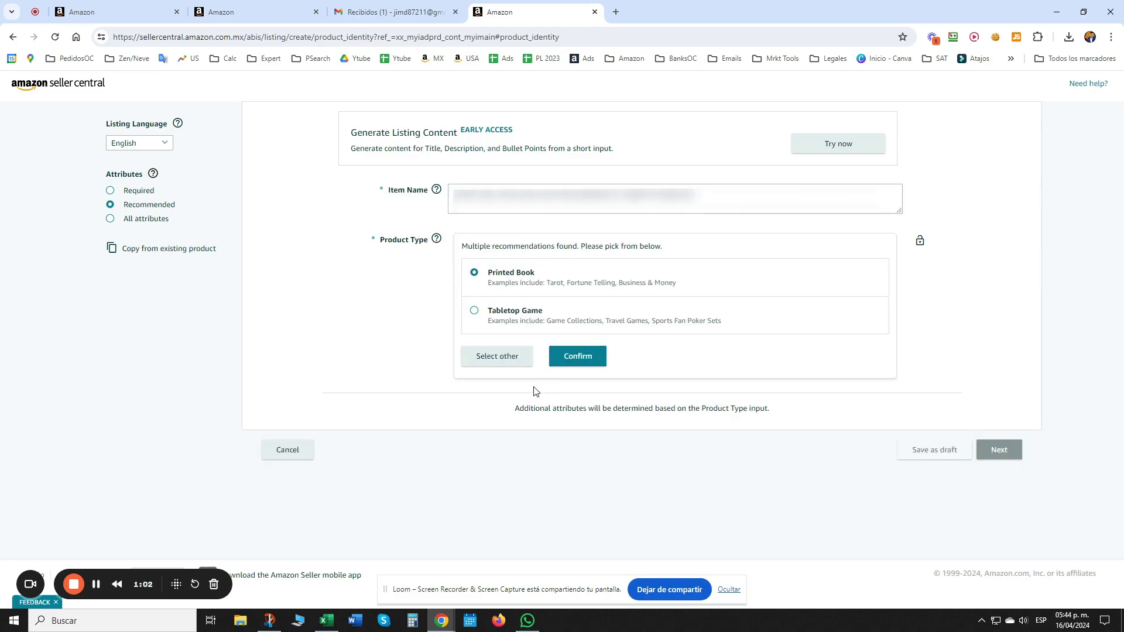
Search the other product types for "tarot" and look through the subcategories of Books.
{"action": "left_click", "coordinate": [486, 354]}
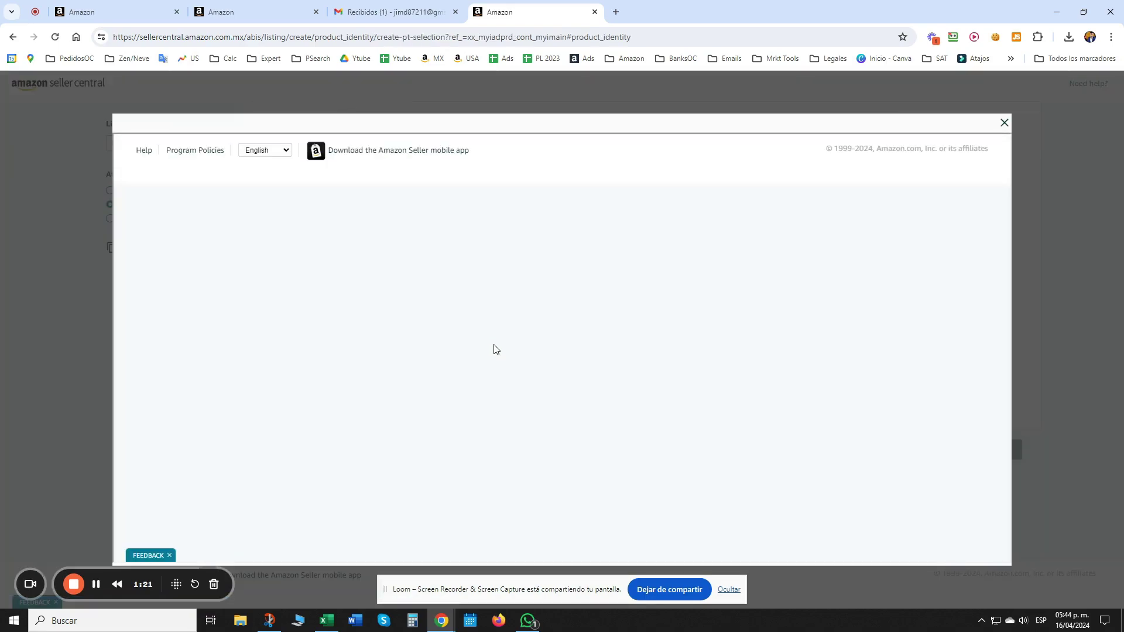
{"action": "left_click", "coordinate": [312, 282]}
{"action": "type", "text": "ta"}
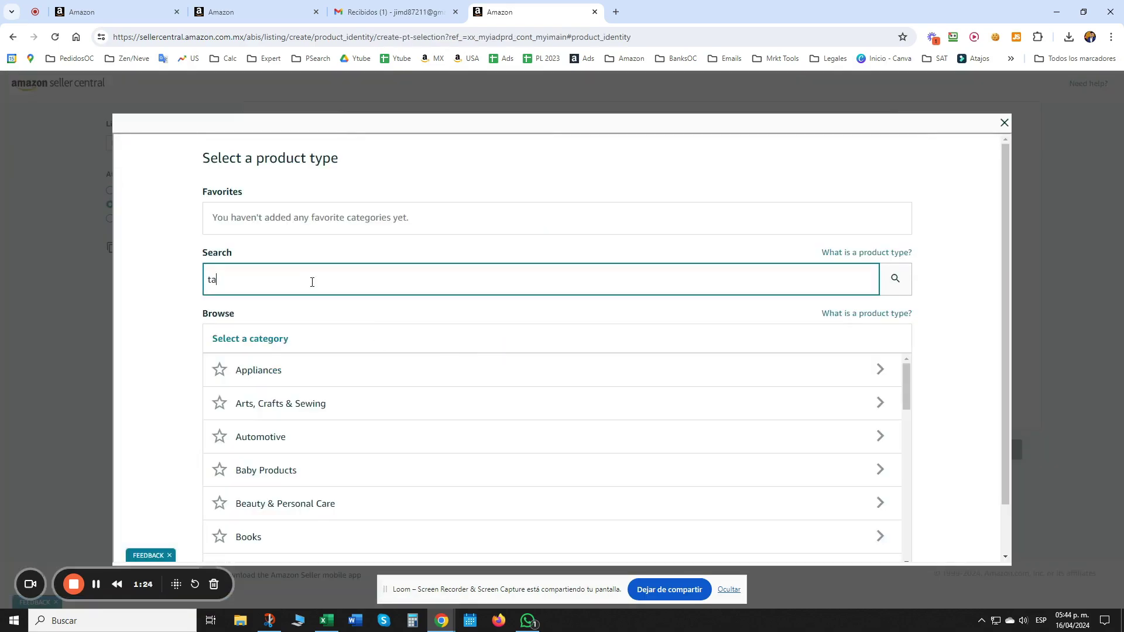
{"action": "type", "text": "rot"}
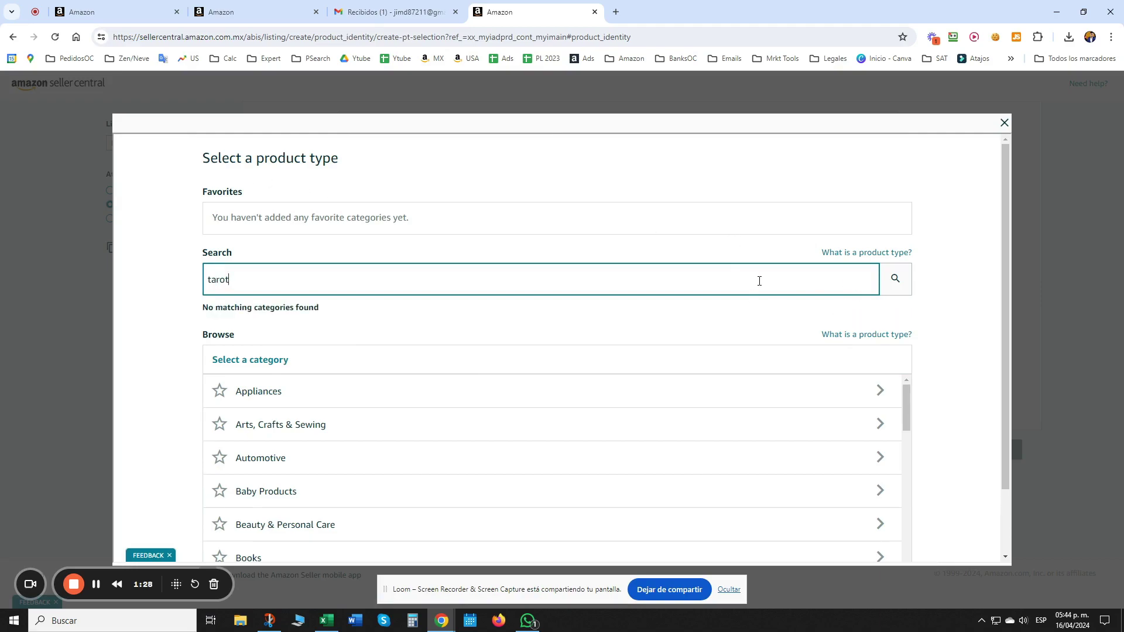
{"action": "left_click", "coordinate": [249, 557]}
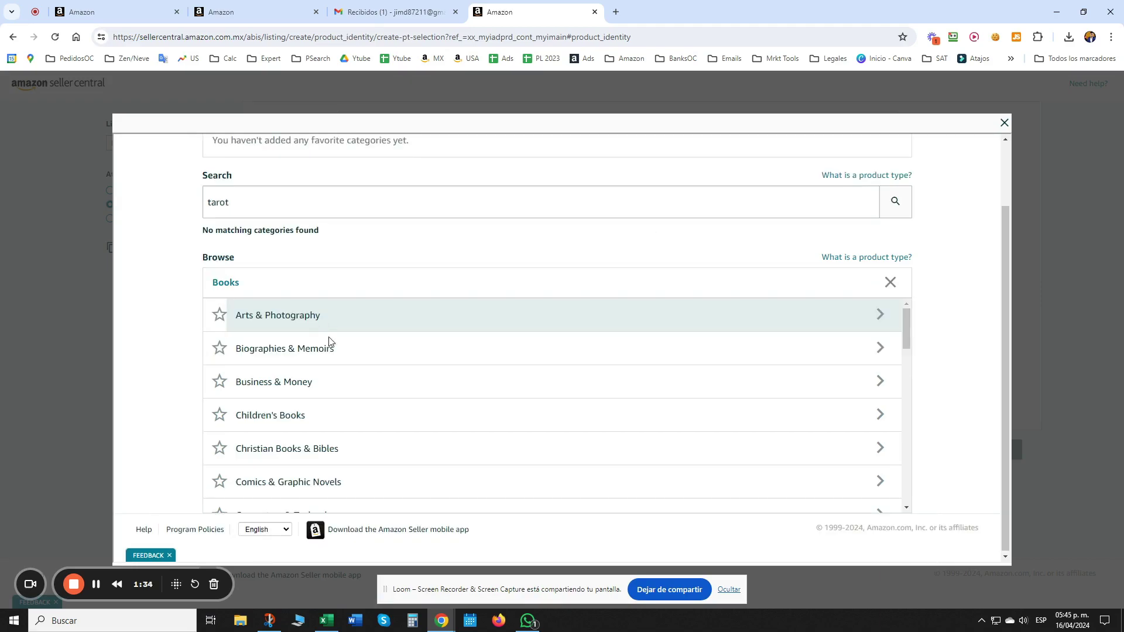
{"action": "scroll", "coordinate": [339, 349], "scroll_direction": "down", "scroll_amount": 2}
{"action": "left_click", "coordinate": [335, 215]}
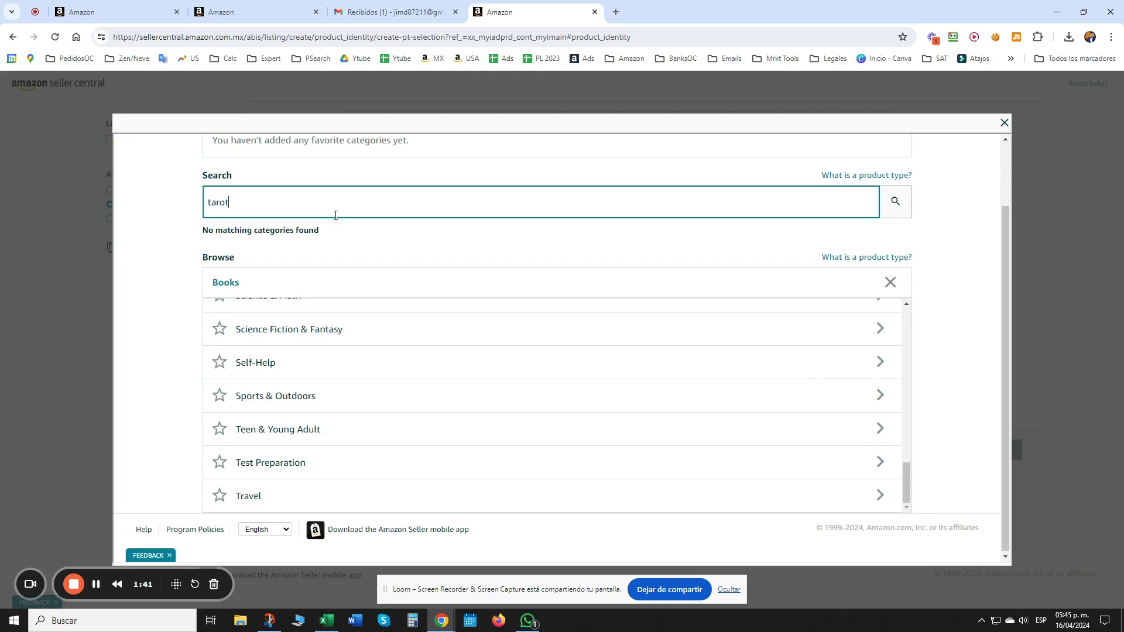
{"action": "key", "text": "ctrl+t"}
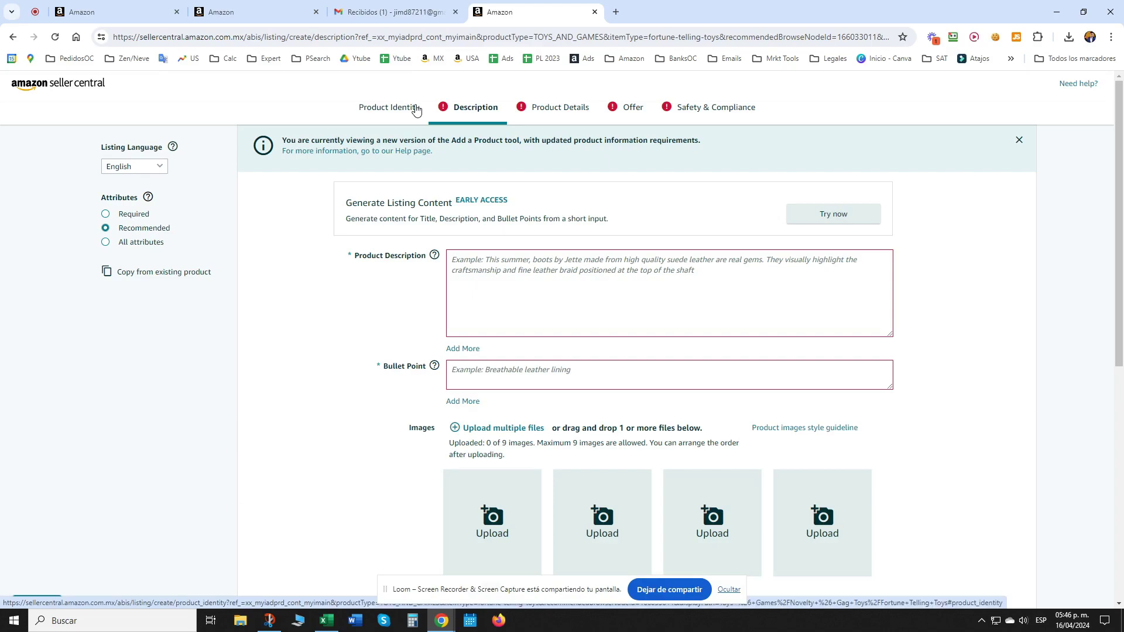
Return to the listing's product identity section and examine the brand name field and its no-brand option.
{"action": "left_click", "coordinate": [416, 109]}
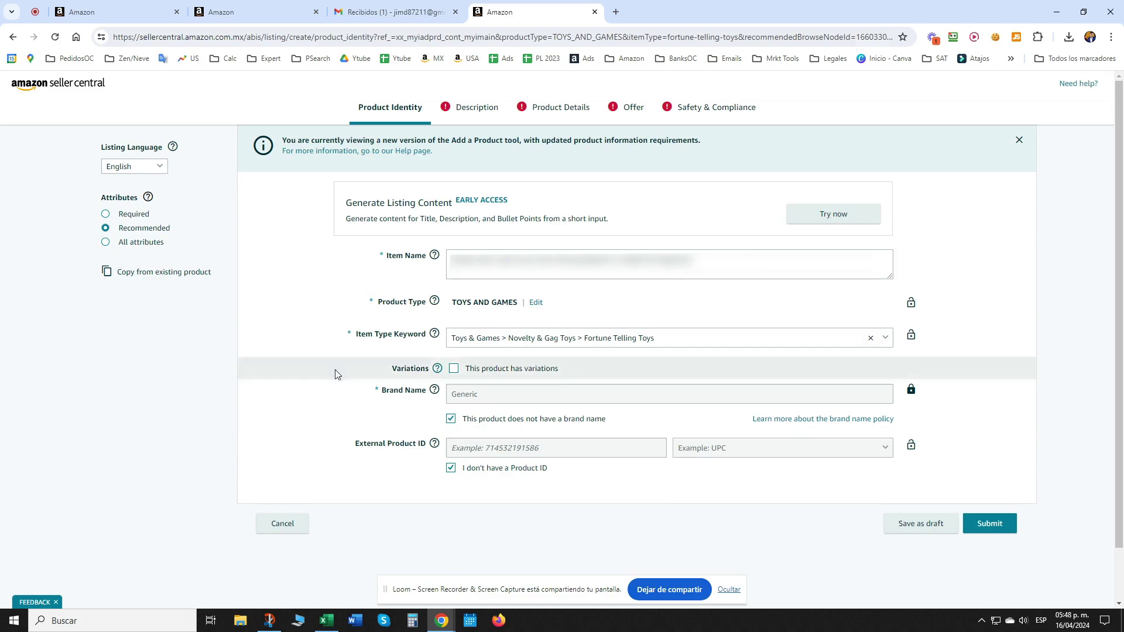
{"action": "left_click_drag", "start_coordinate": [384, 389], "coordinate": [426, 391]}
{"action": "left_click", "coordinate": [228, 415]}
{"action": "left_click_drag", "start_coordinate": [479, 422], "coordinate": [563, 424]}
{"action": "left_click", "coordinate": [451, 419]}
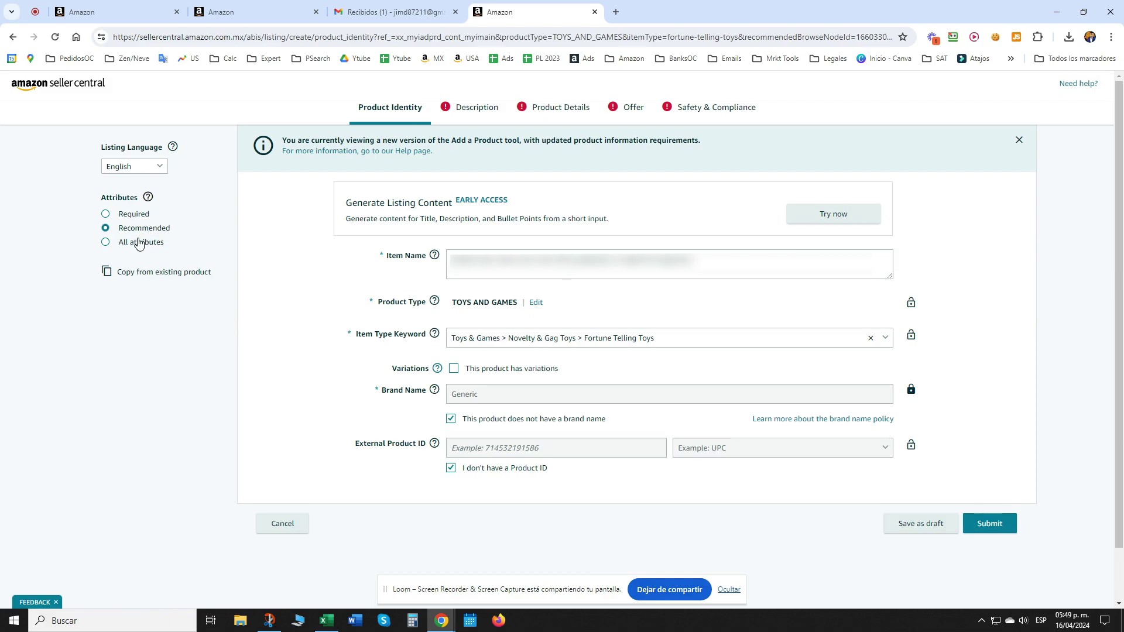
Fill in the product description with the text copied from Excel and check the pasted text.
{"action": "left_click", "coordinate": [476, 107]}
{"action": "left_click", "coordinate": [530, 269]}
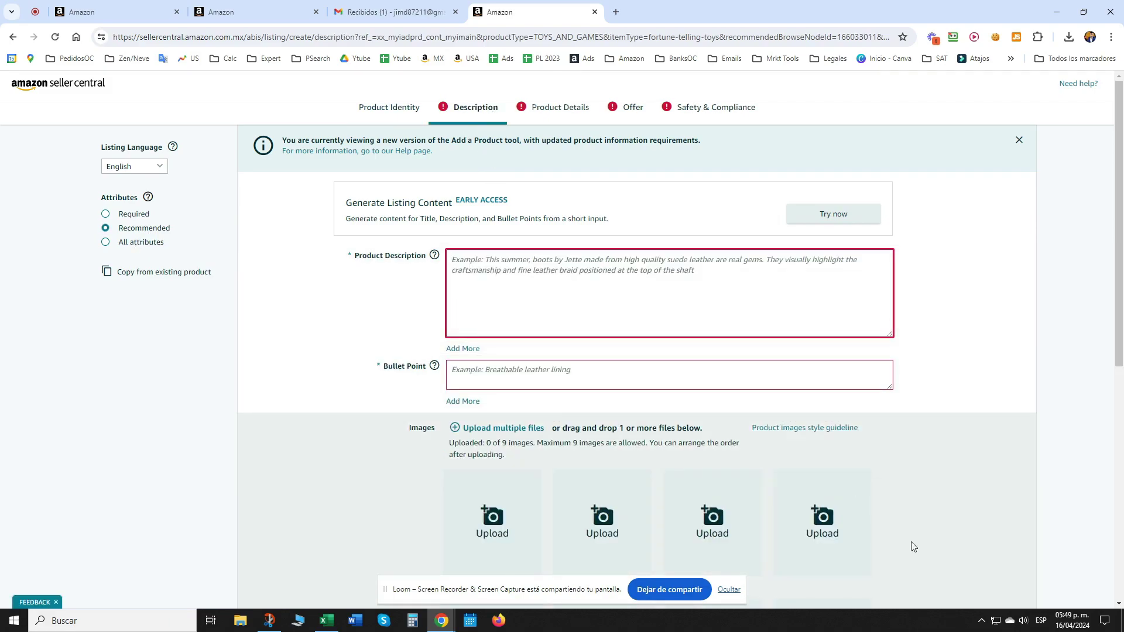
{"action": "key", "text": "alt+Tab"}
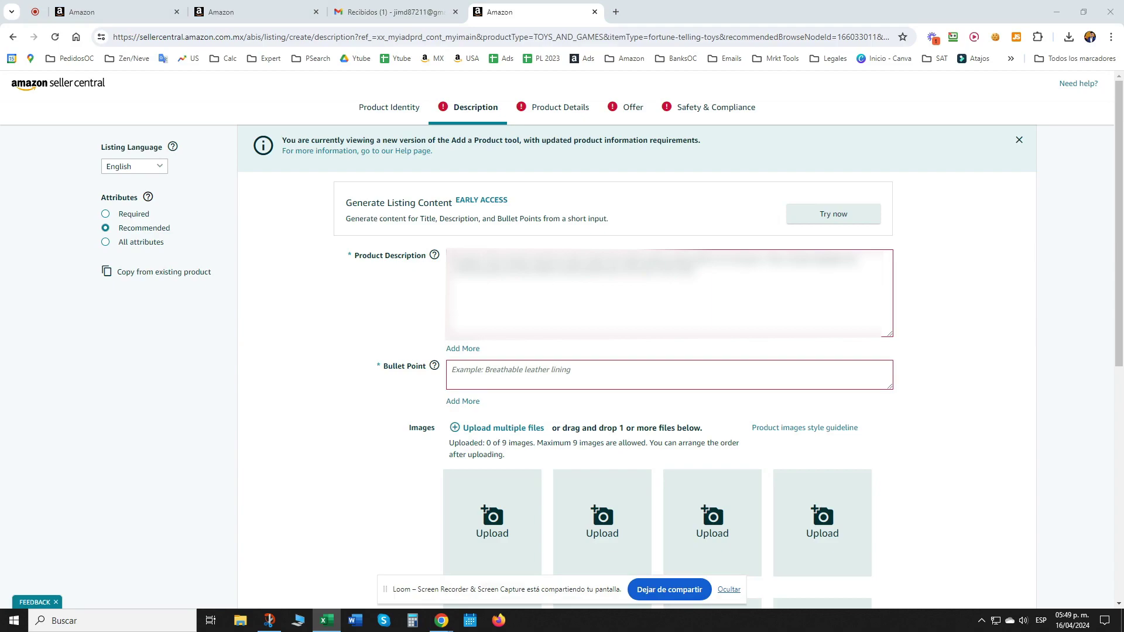
{"action": "key", "text": "alt+Tab"}
{"action": "key", "text": "ctrl+v"}
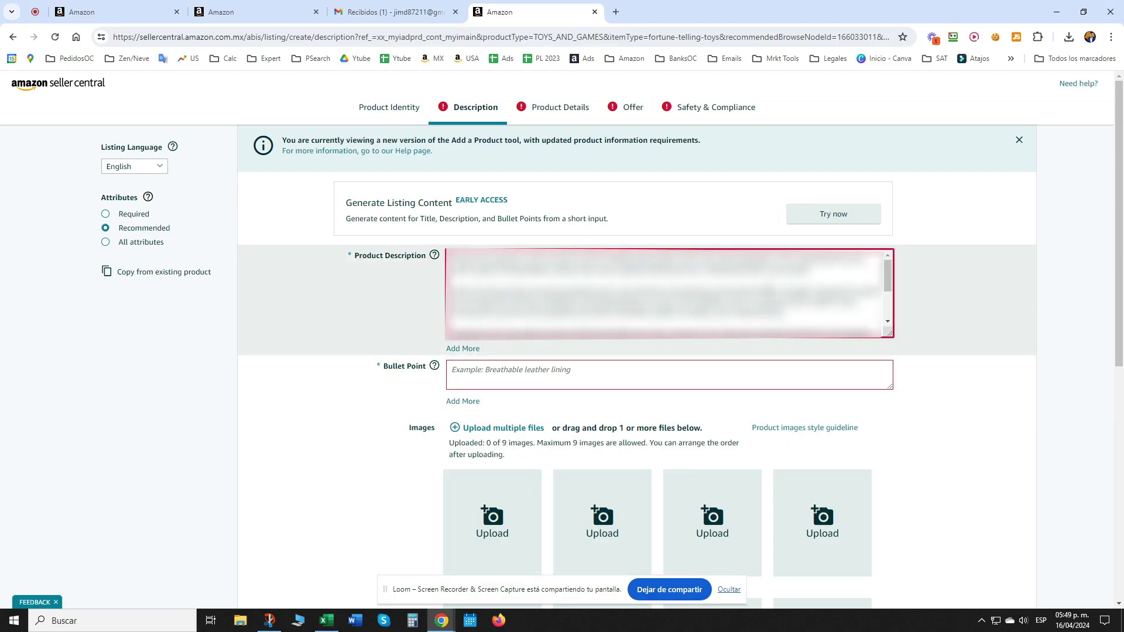
{"action": "scroll", "coordinate": [667, 293], "scroll_direction": "down", "scroll_amount": 5}
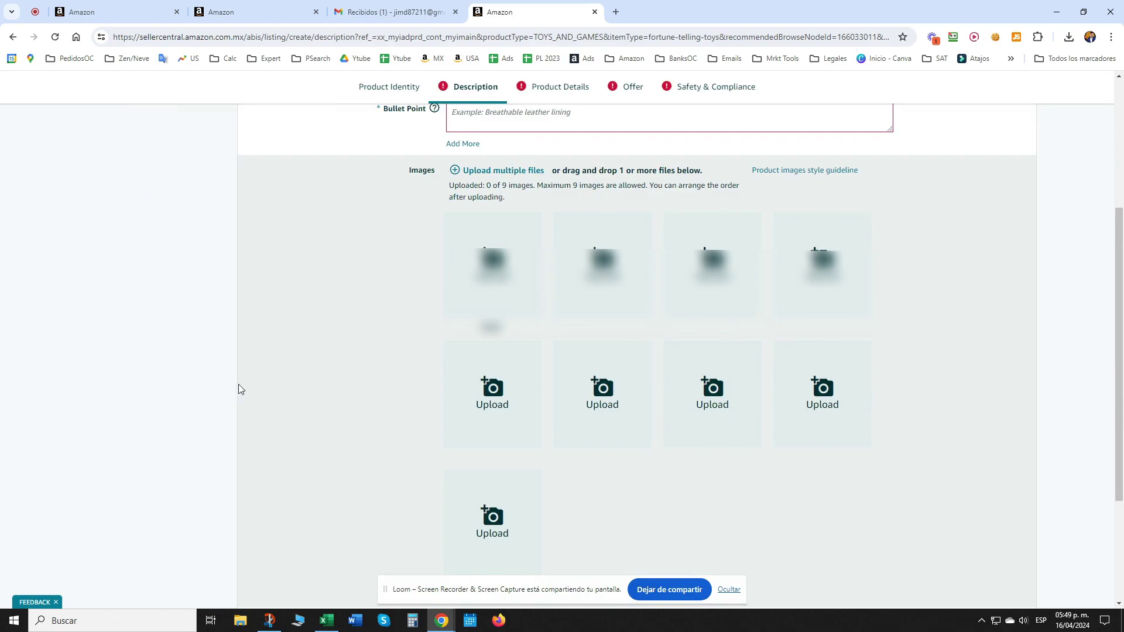
{"action": "scroll", "coordinate": [238, 384], "scroll_direction": "up", "scroll_amount": 4}
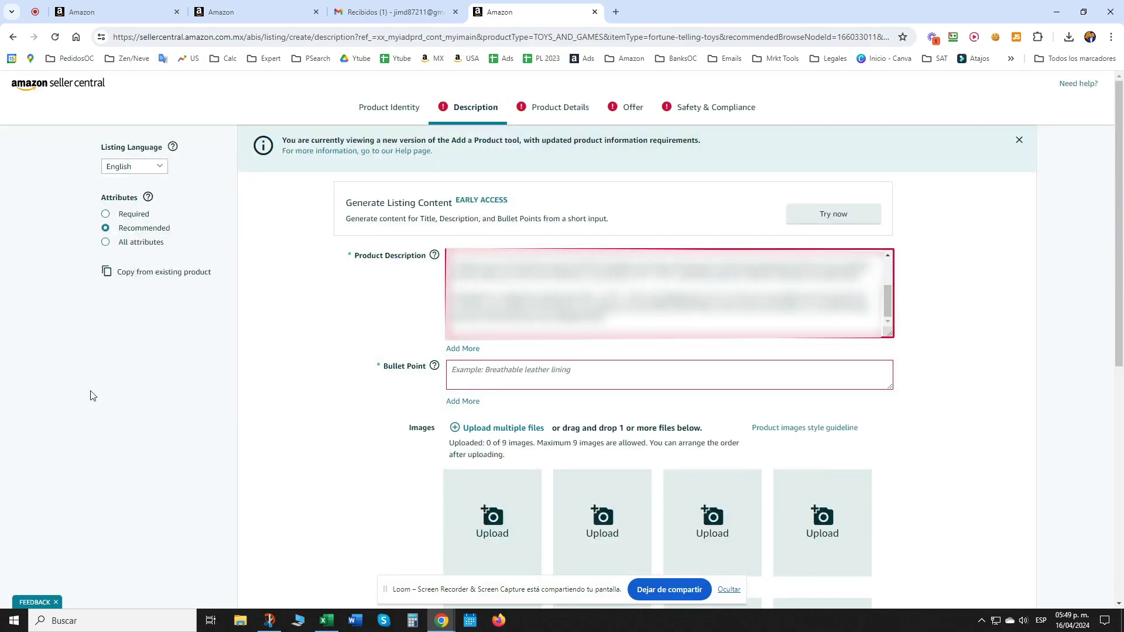
{"action": "left_click", "coordinate": [282, 351]}
{"action": "left_click", "coordinate": [667, 293]}
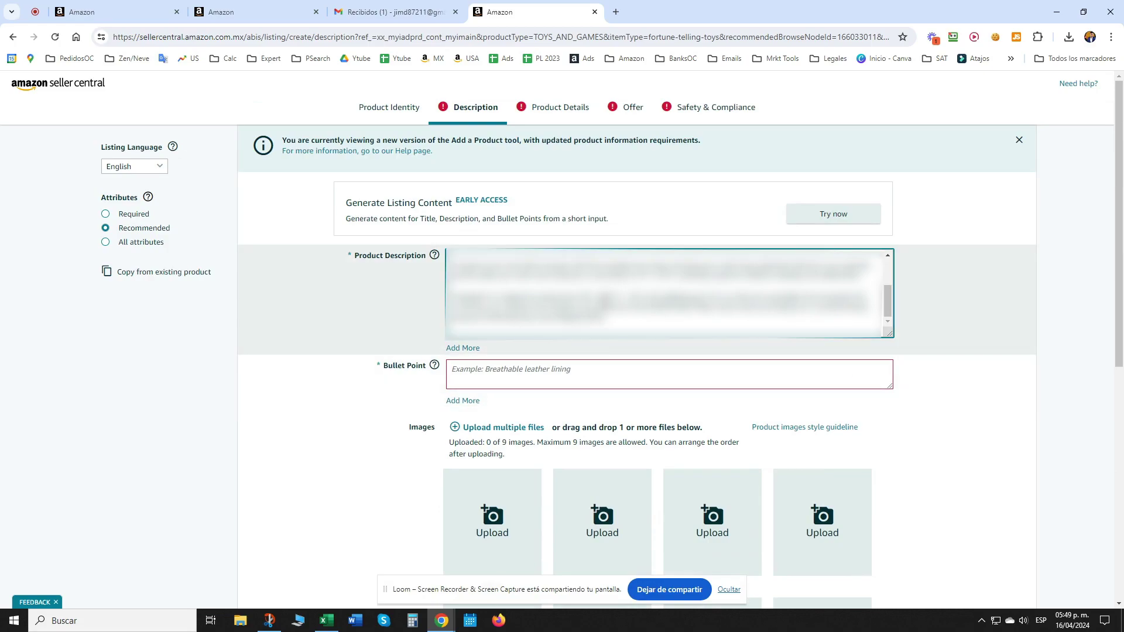
{"action": "scroll", "coordinate": [668, 293], "scroll_direction": "up", "scroll_amount": 2}
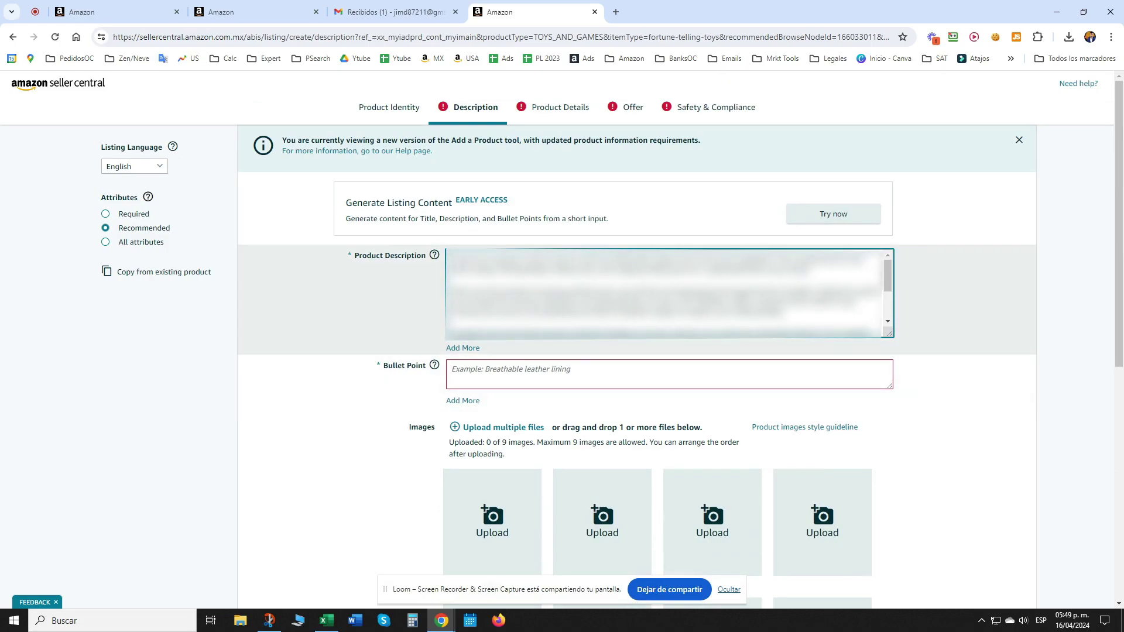
{"action": "left_click", "coordinate": [1074, 408]}
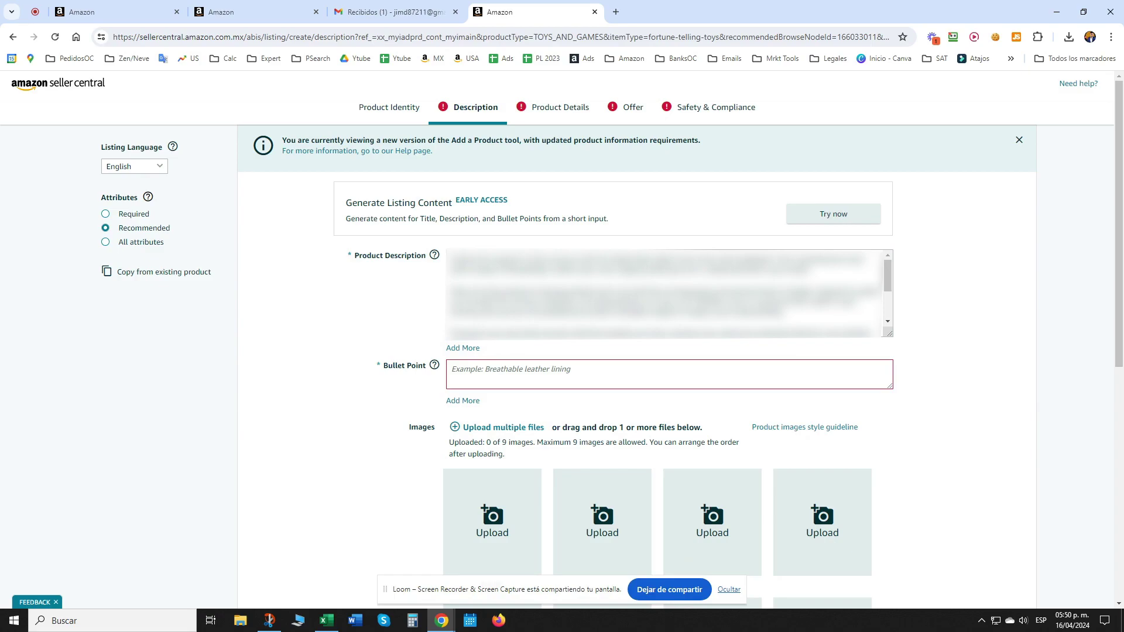
Fill in the first bullet point with the copied text starting "🔮 Discover the magic of tarot with our meticulously crafted deck".
{"action": "key", "text": "alt+Tab"}
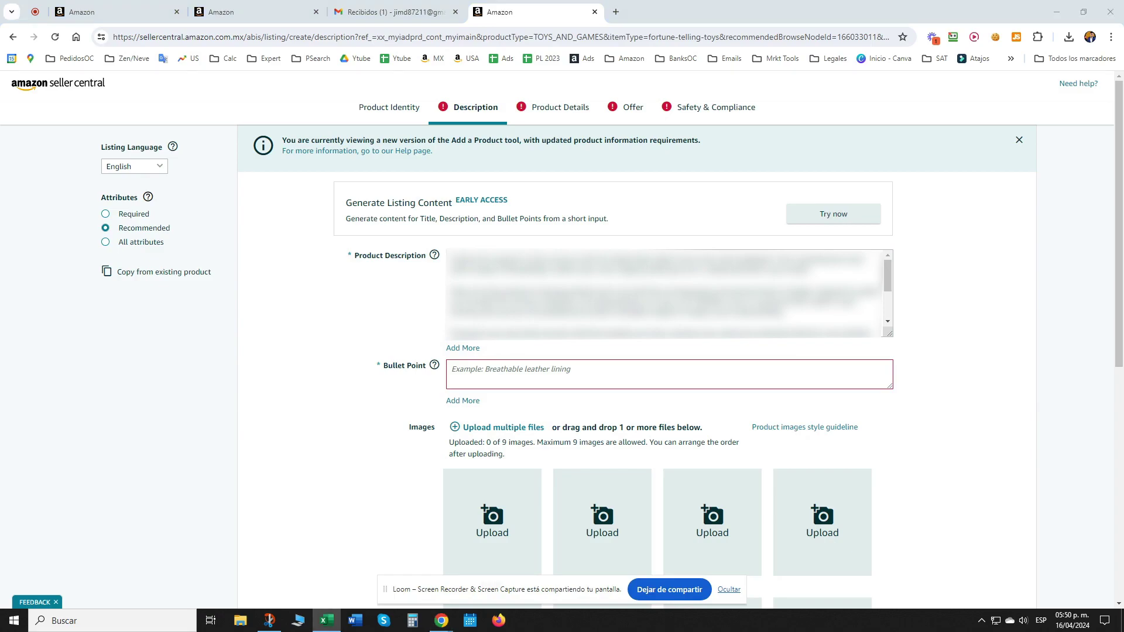
{"action": "left_click", "coordinate": [808, 369]}
{"action": "type", "text": "🔮 Discover the magic of tarot with our meticulously crafted deck featuring 78 enchanting TAROT CARDS, each carefully designed and weighing a substantial 300 grams."}
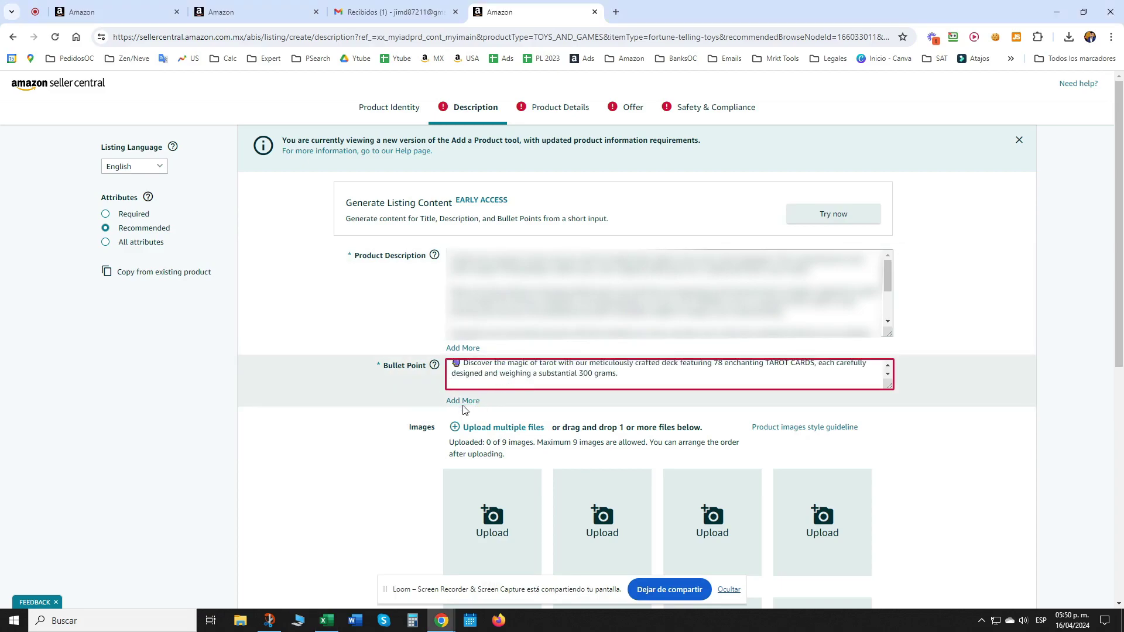
Add a second bullet point with the next text copied from Excel, and add an empty third bullet point.
{"action": "left_click", "coordinate": [463, 401]}
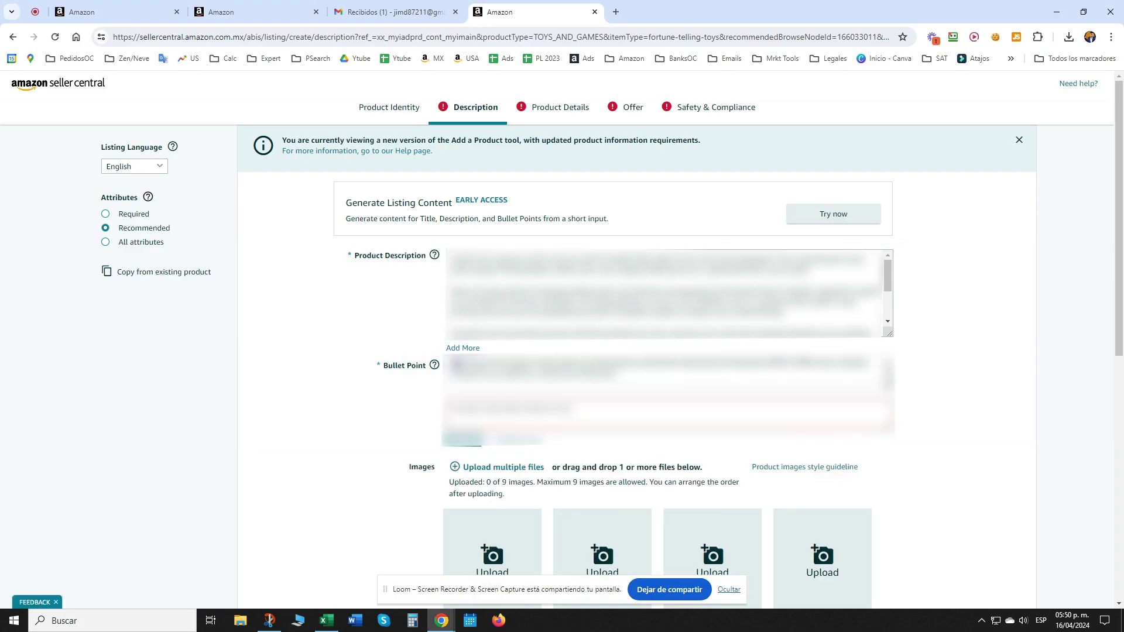
{"action": "key", "text": "alt+Tab"}
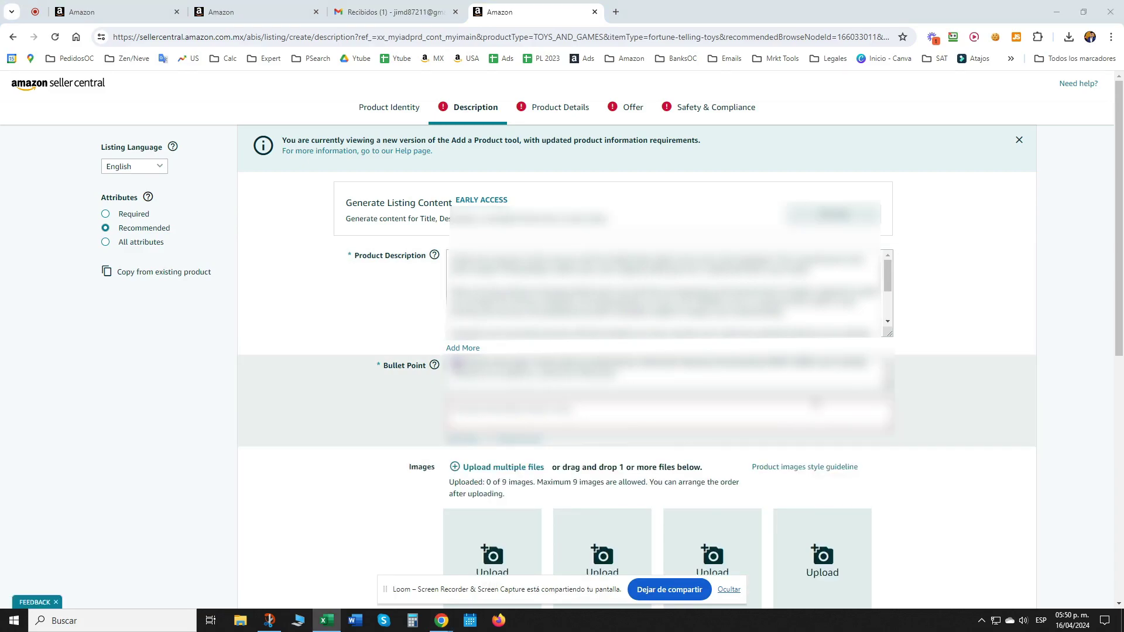
{"action": "key", "text": "alt+Tab"}
{"action": "left_click", "coordinate": [459, 441]}
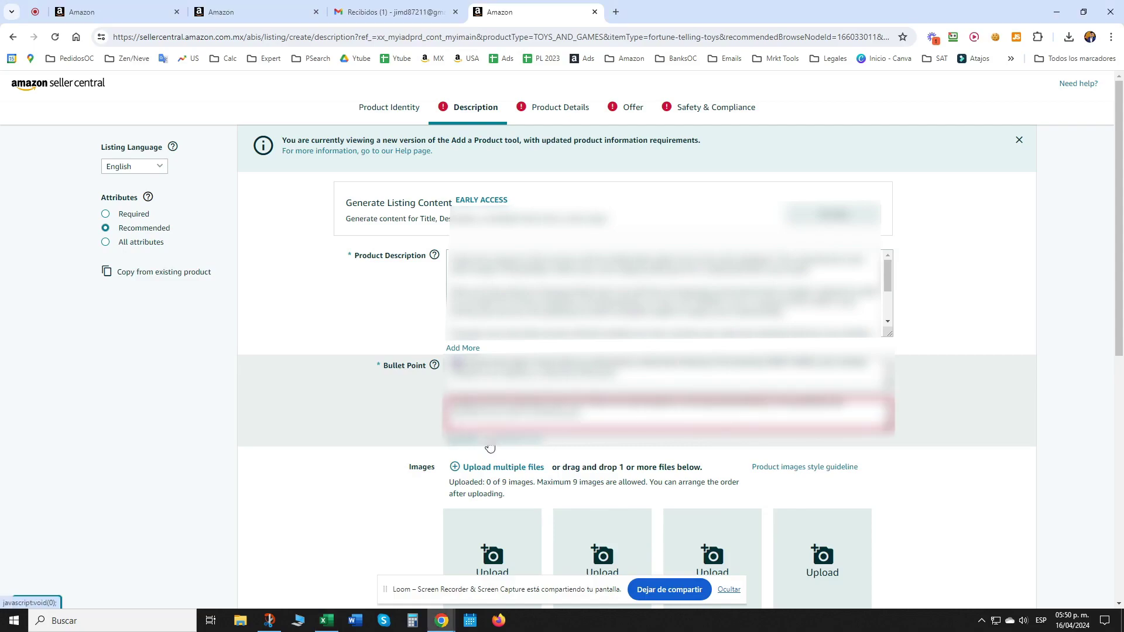
{"action": "scroll", "coordinate": [1016, 444], "scroll_direction": "down", "scroll_amount": 1}
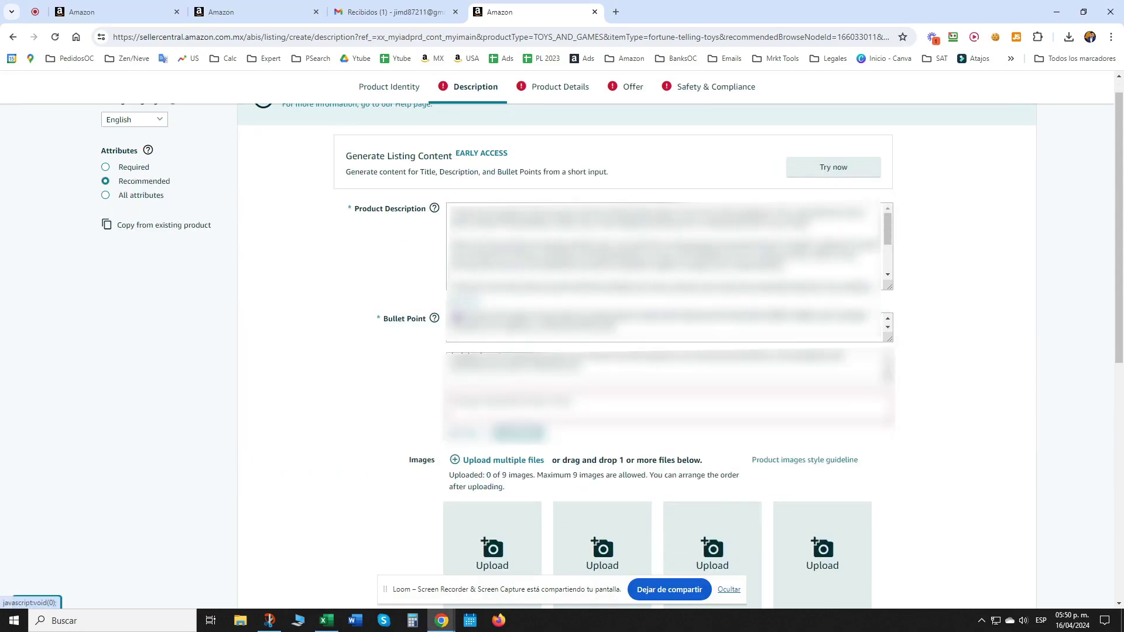
{"action": "left_click", "coordinate": [502, 461]}
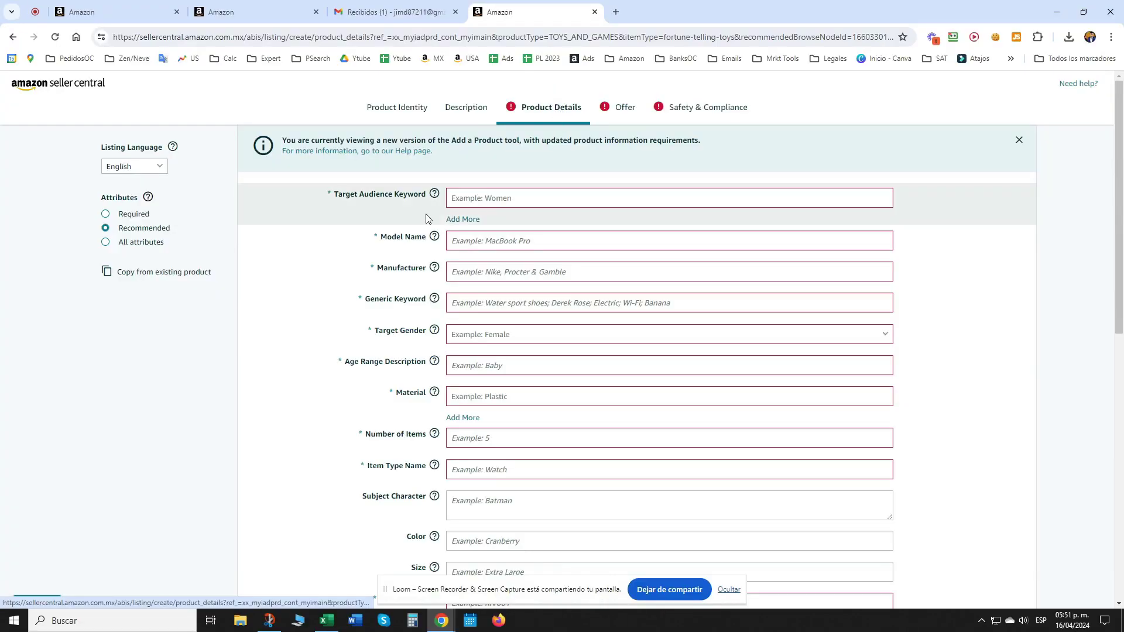
Show only the required attributes in the product details and set the target audience keyword to Unisex Adult.
{"action": "left_click", "coordinate": [145, 212]}
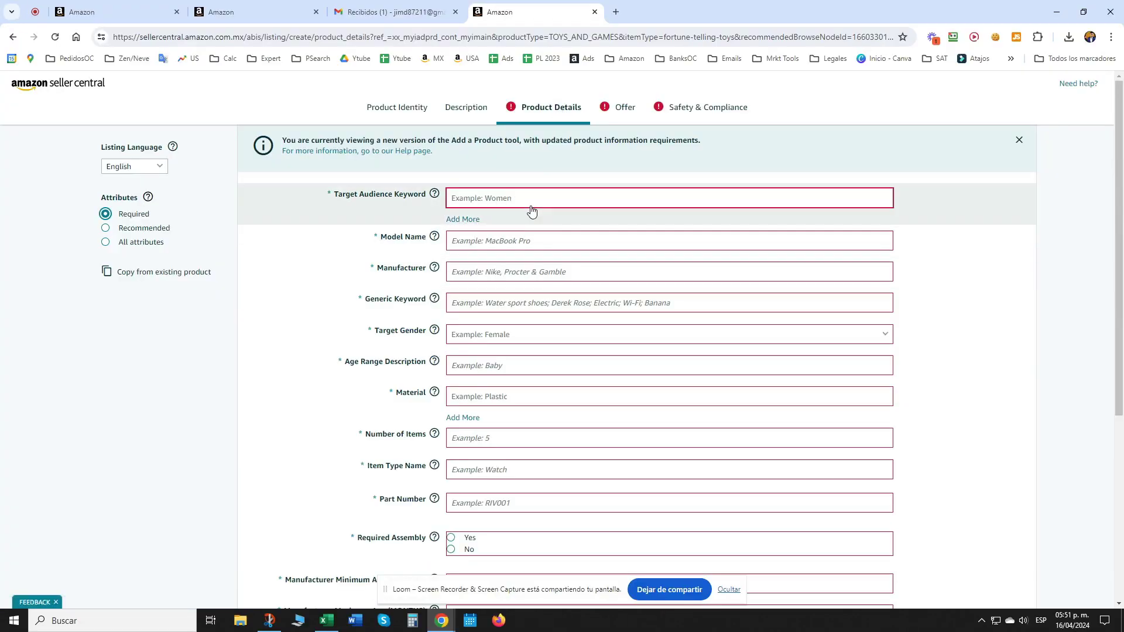
{"action": "scroll", "coordinate": [981, 448], "scroll_direction": "down", "scroll_amount": 5}
{"action": "scroll", "coordinate": [983, 448], "scroll_direction": "up", "scroll_amount": 5}
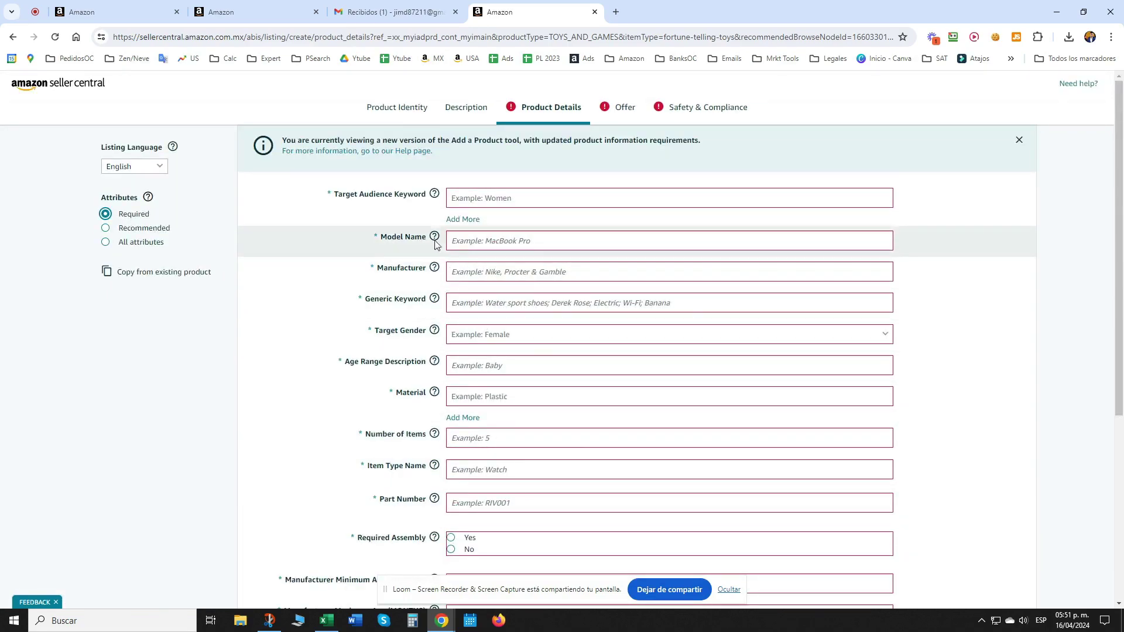
{"action": "left_click", "coordinate": [478, 204]}
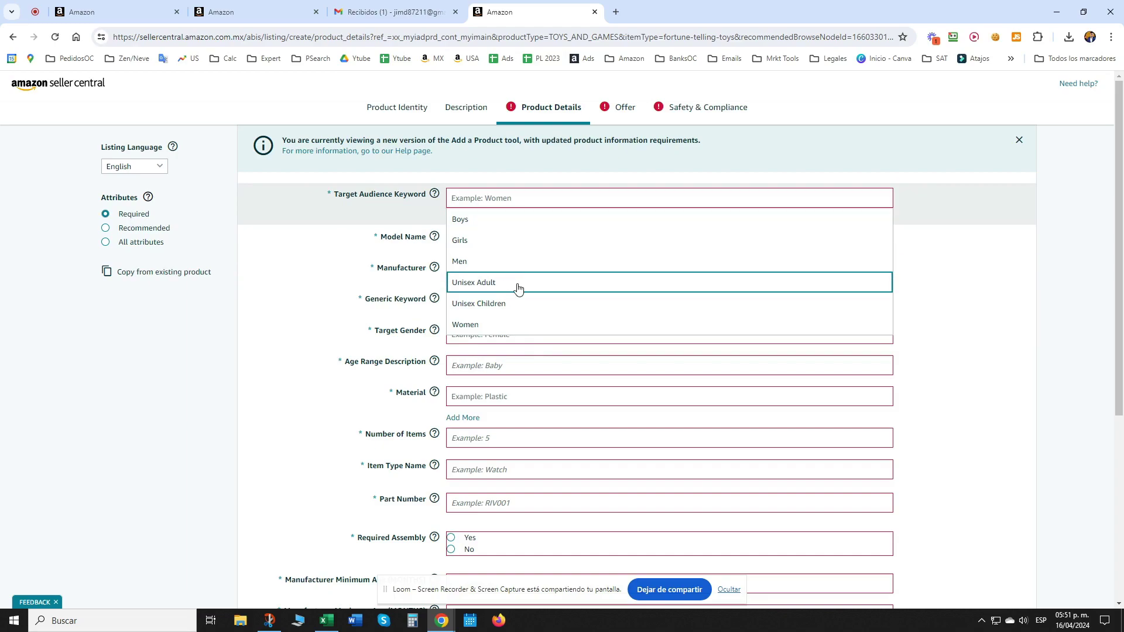
{"action": "key", "text": "Return"}
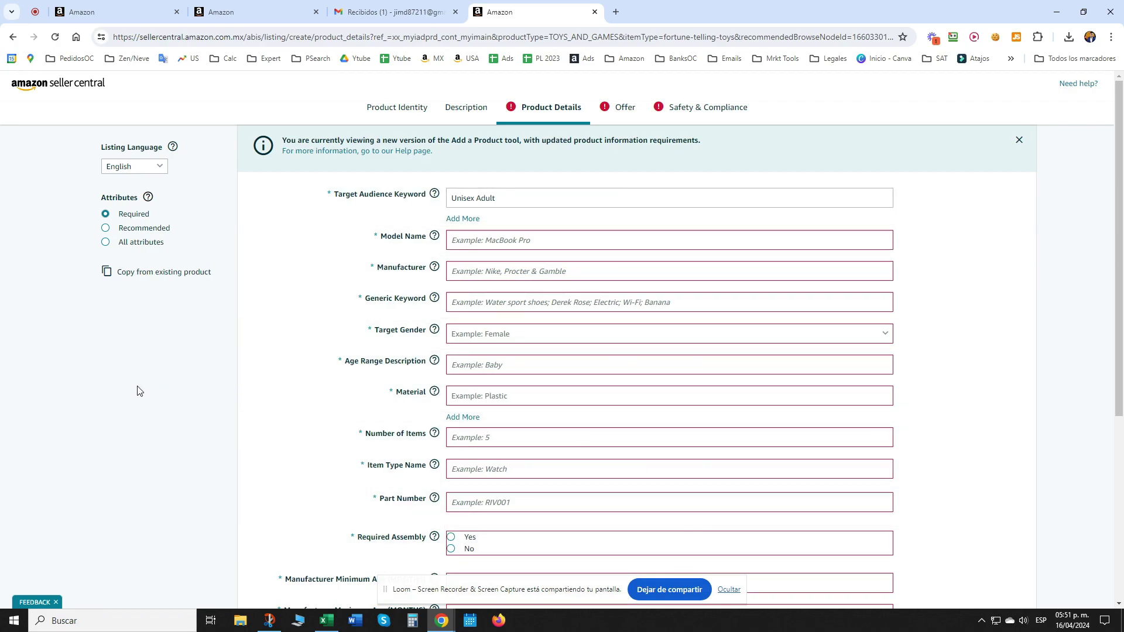
{"action": "left_click", "coordinate": [507, 242]}
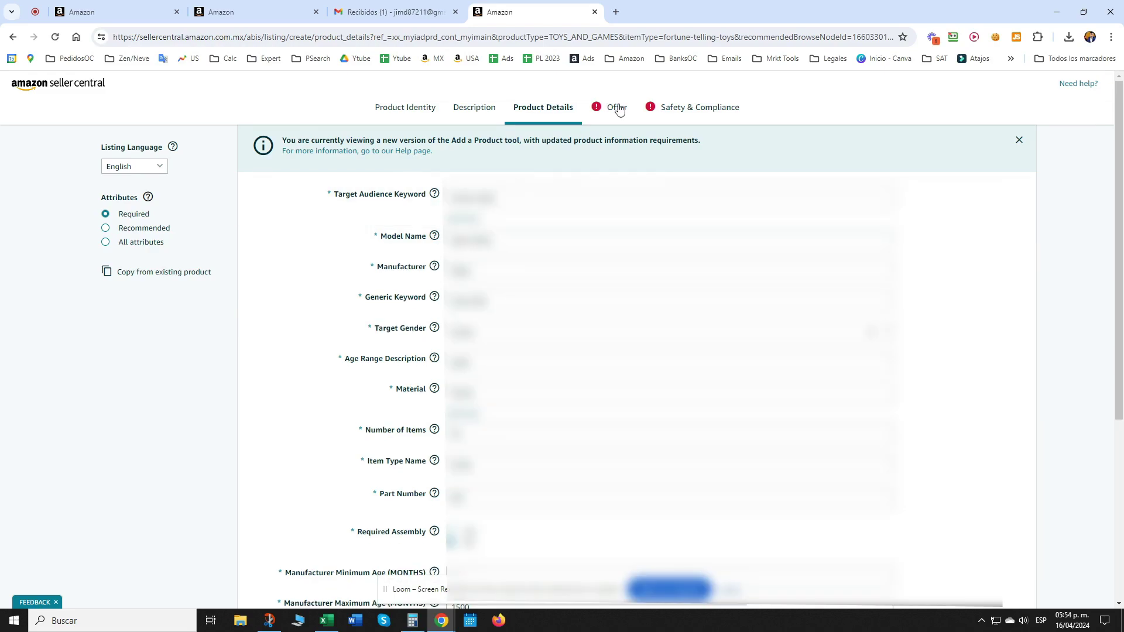
Open the offer section and set both Your Price and List Price to USD 17.50.
{"action": "left_click", "coordinate": [618, 109]}
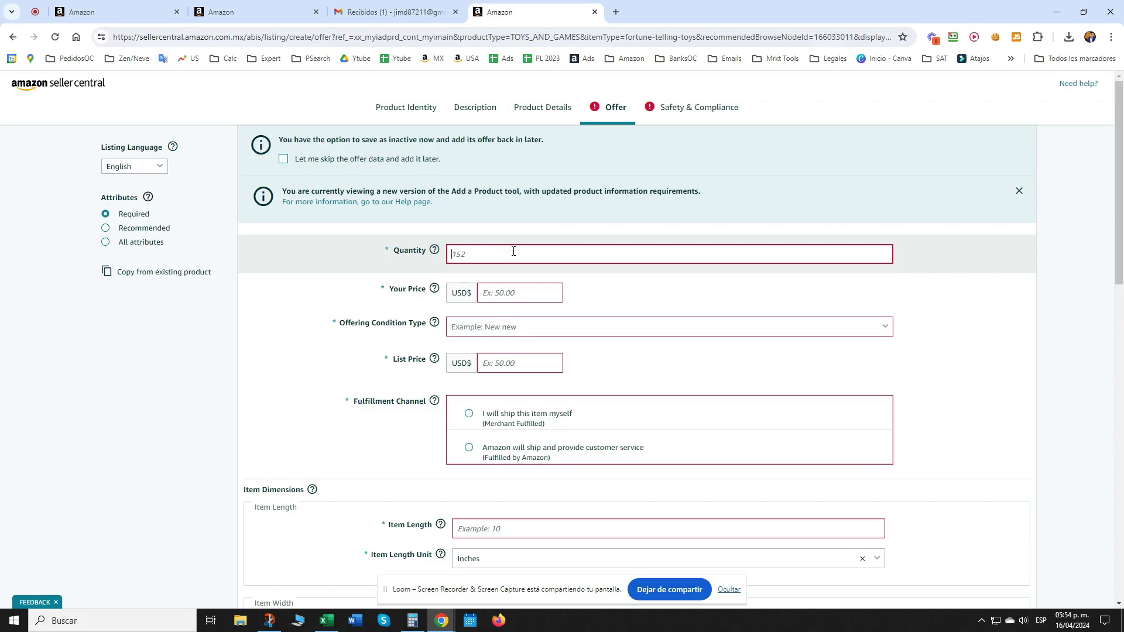
{"action": "left_click", "coordinate": [528, 285]}
{"action": "type", "text": "17.50"}
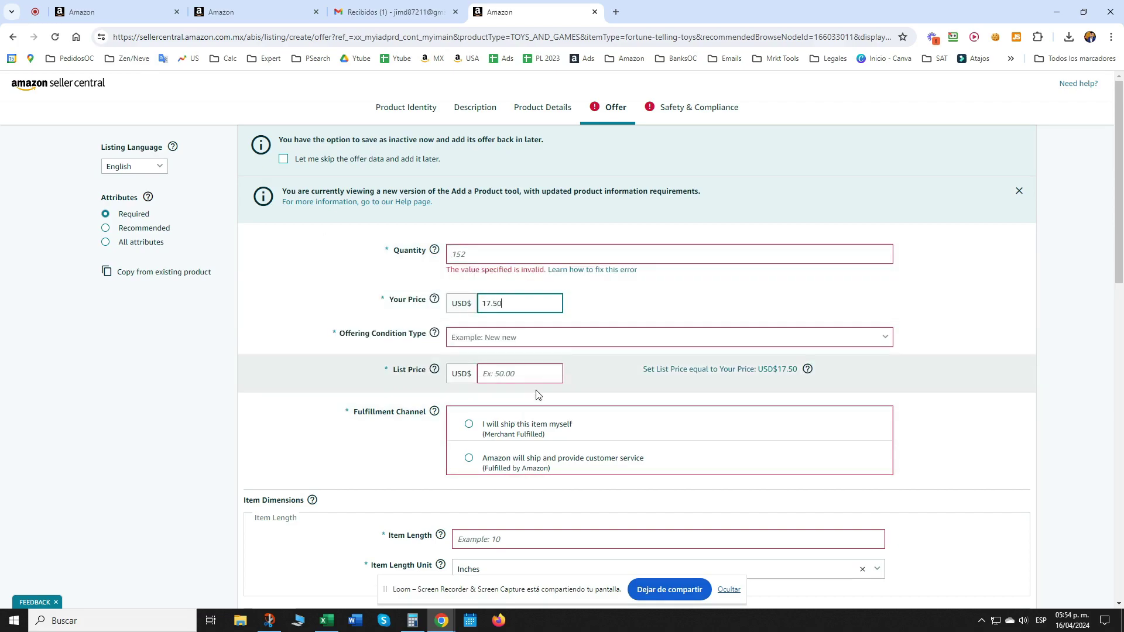
{"action": "left_click", "coordinate": [517, 374]}
{"action": "type", "text": "17"}
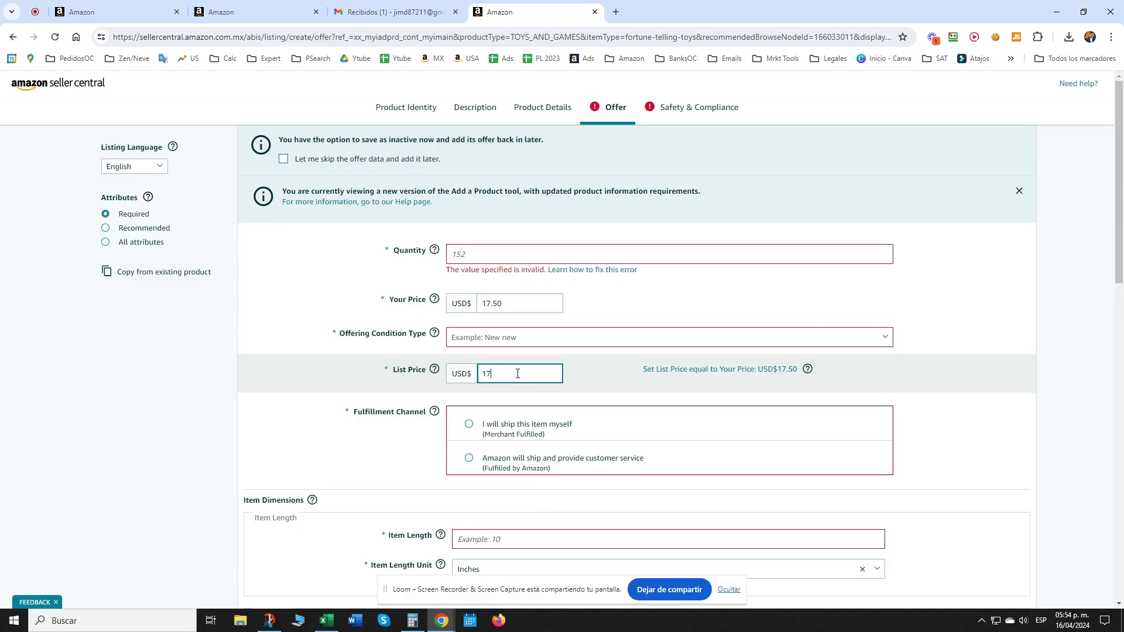
{"action": "type", "text": ".50"}
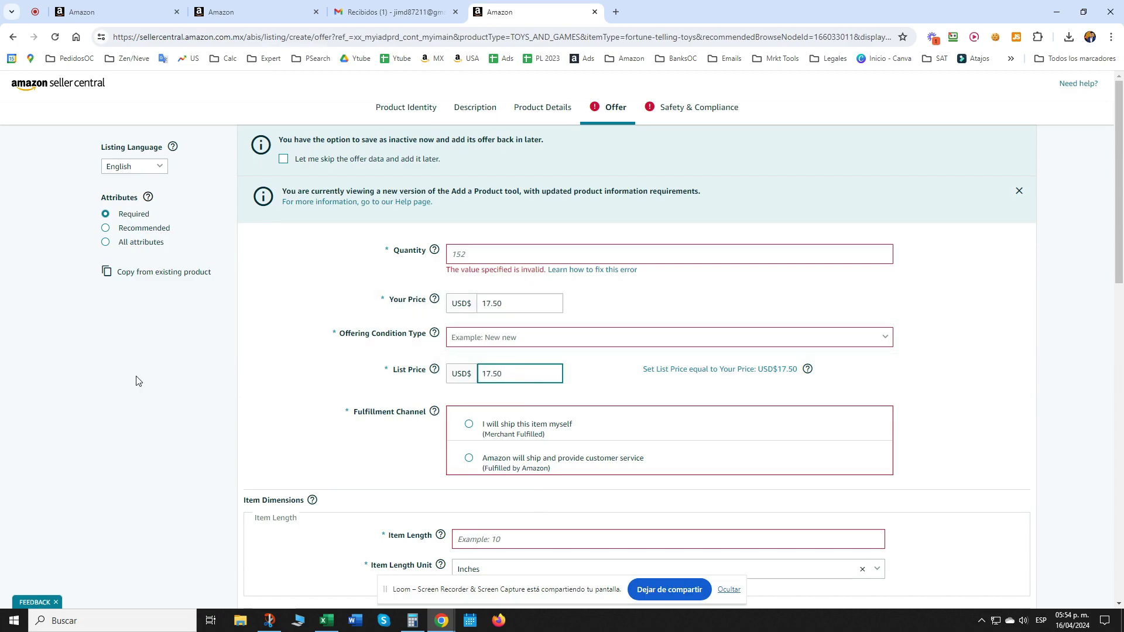
{"action": "left_click", "coordinate": [535, 375]}
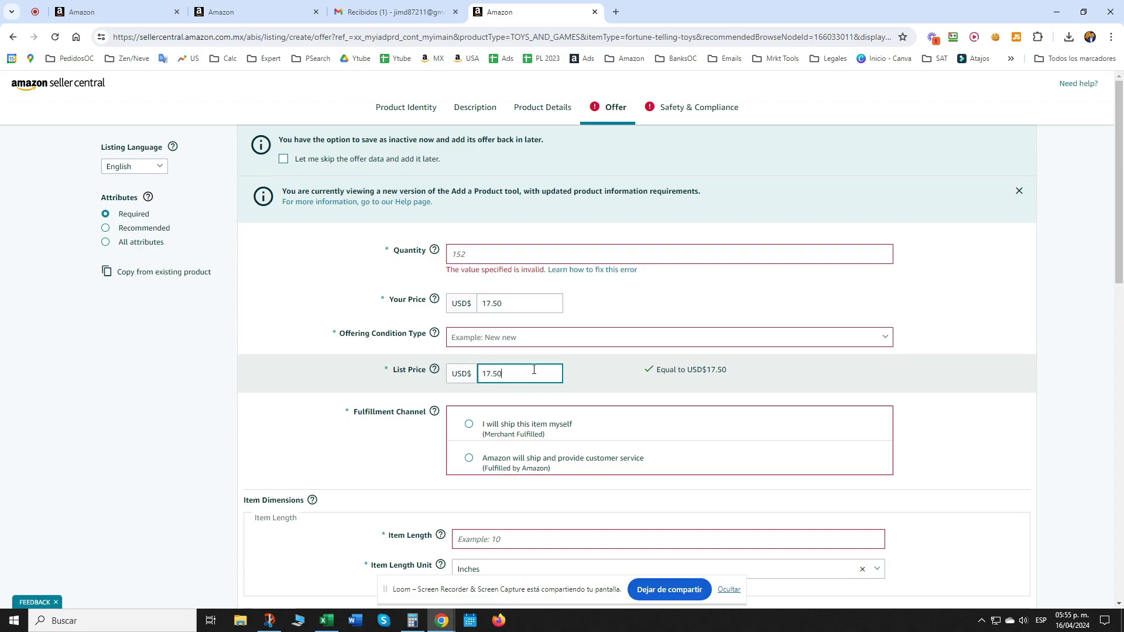
Set Your Price to USD 15, below the list price.
{"action": "double_click", "coordinate": [529, 308]}
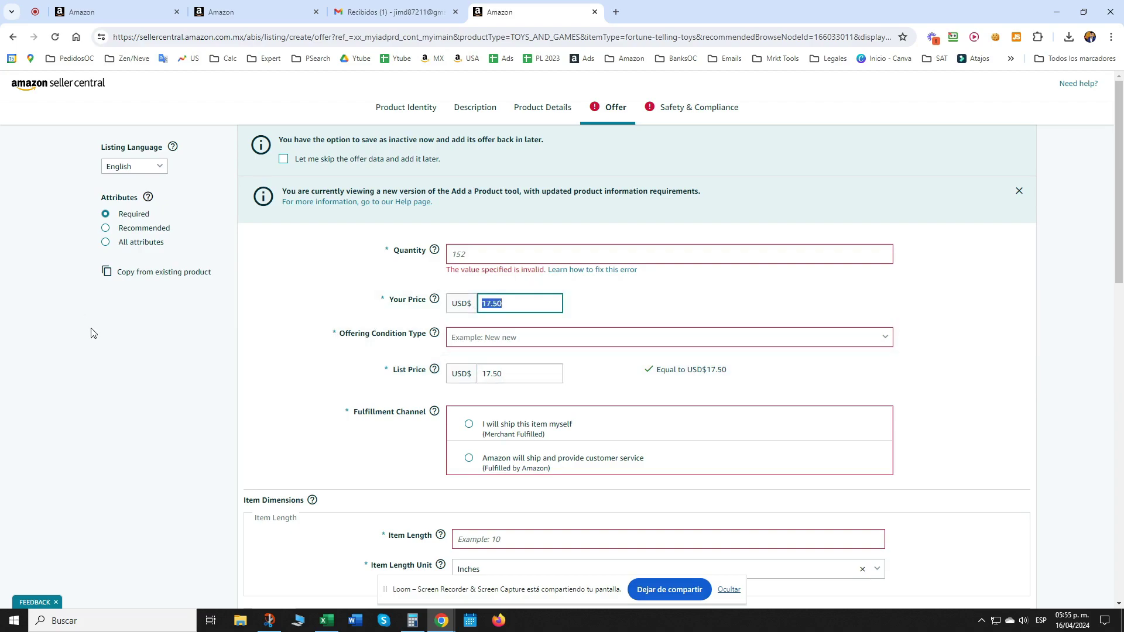
{"action": "type", "text": "15"}
{"action": "left_click", "coordinate": [519, 371]}
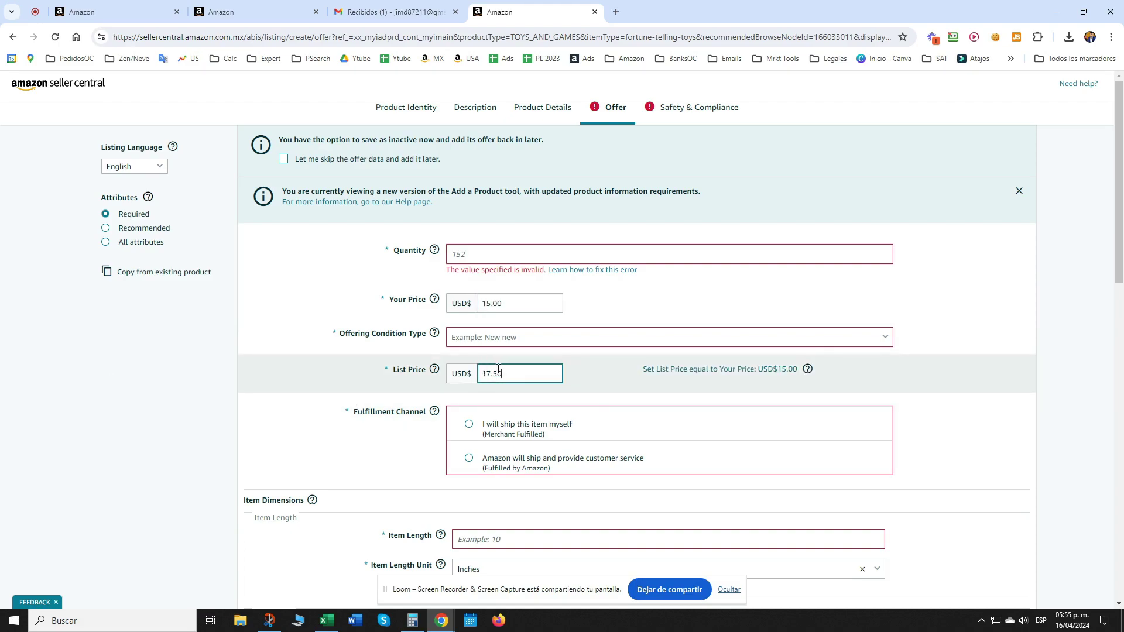
{"action": "left_click", "coordinate": [54, 400]}
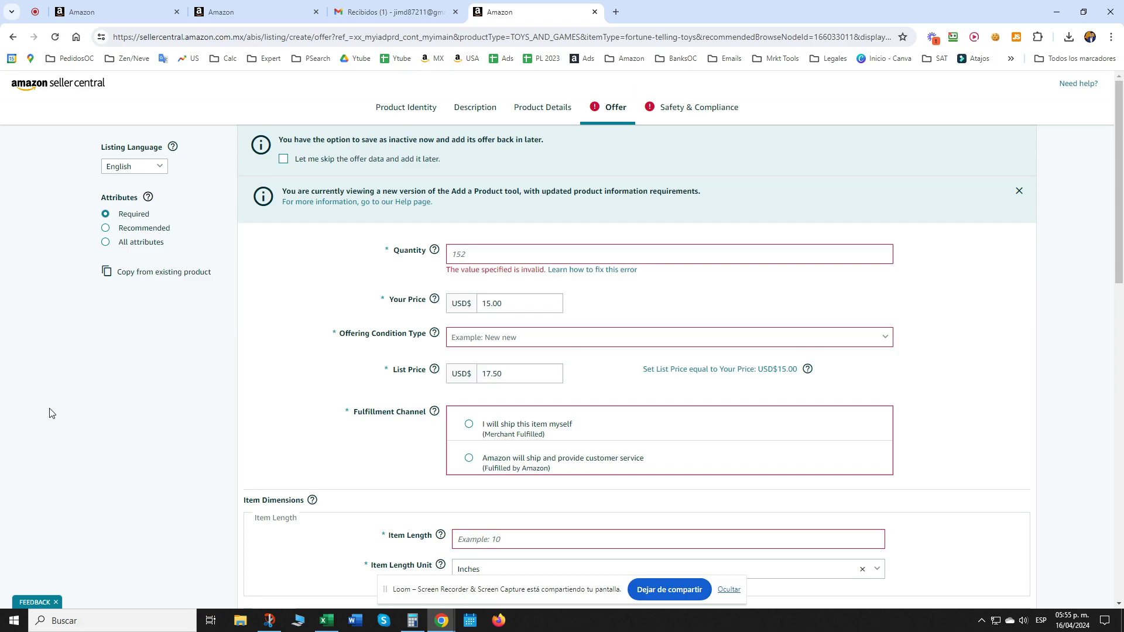
{"action": "left_click", "coordinate": [508, 380]}
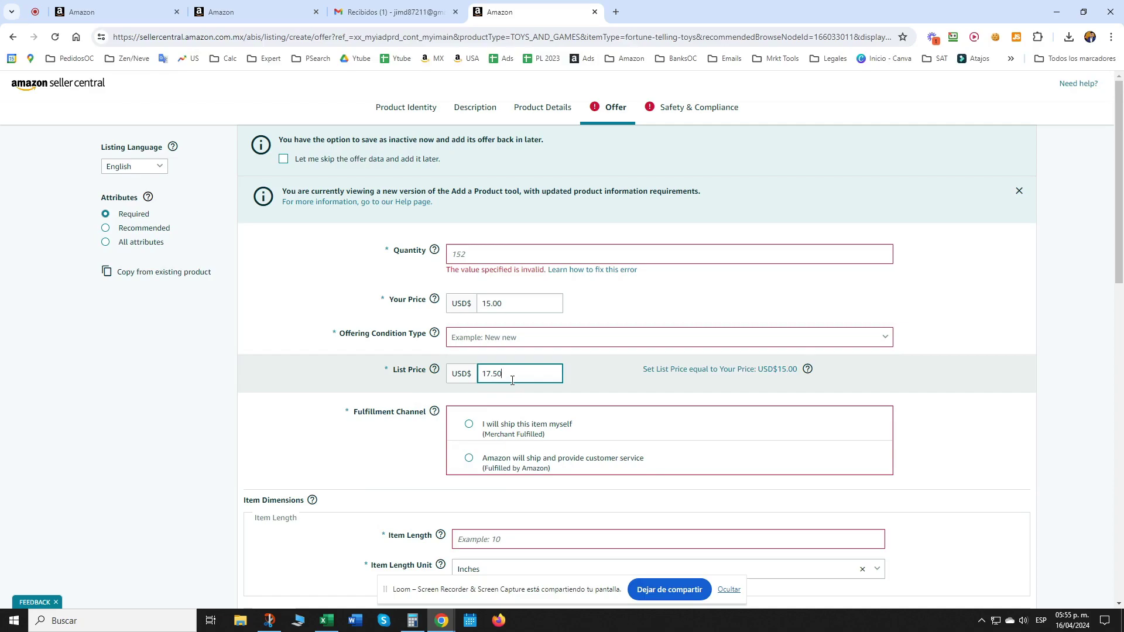
{"action": "left_click", "coordinate": [519, 305]}
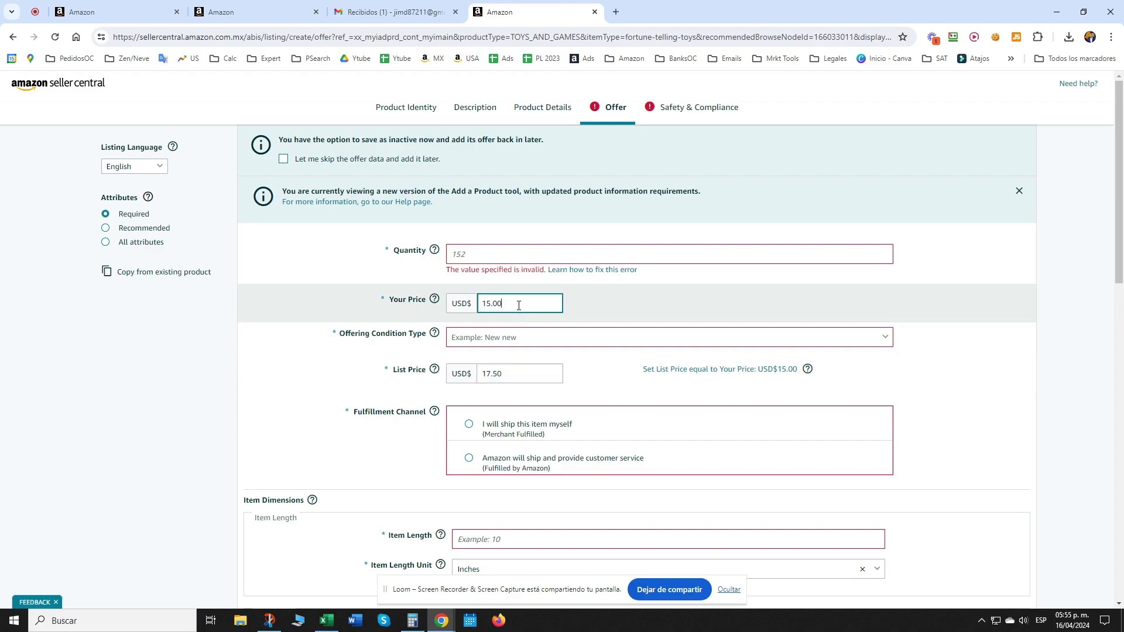
{"action": "left_click", "coordinate": [156, 380]}
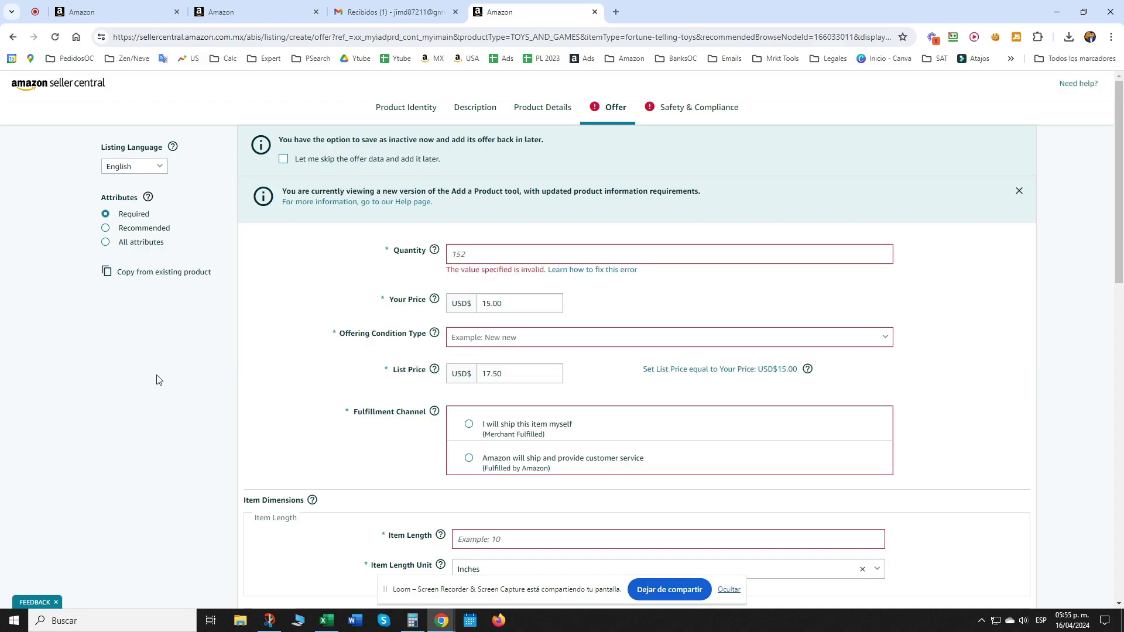
{"action": "left_click", "coordinate": [518, 304]}
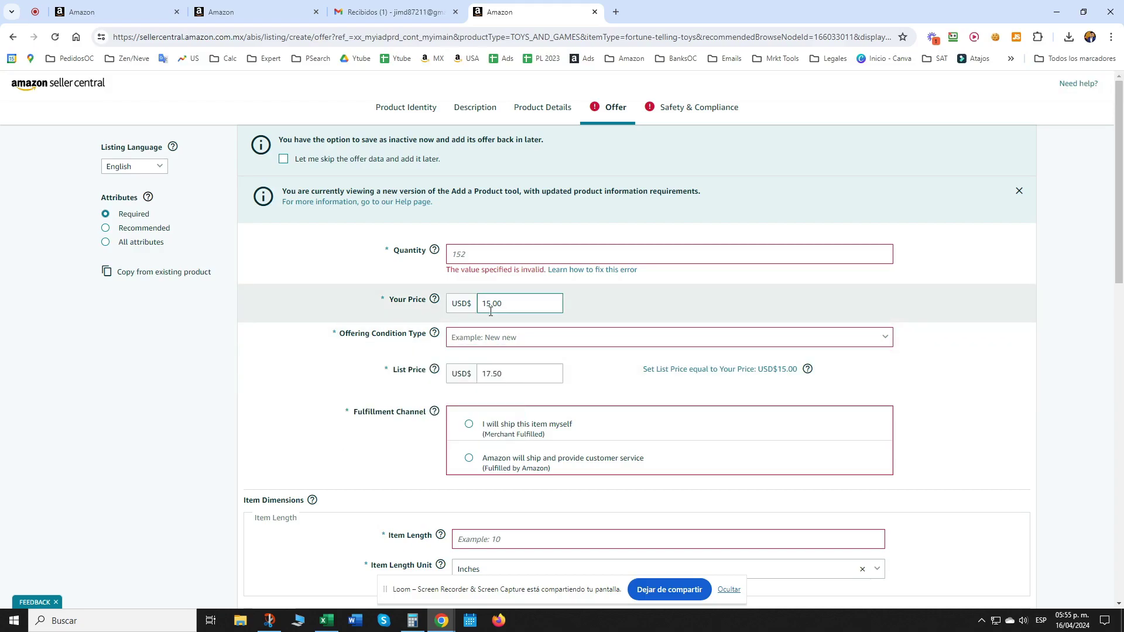
{"action": "left_click", "coordinate": [53, 404]}
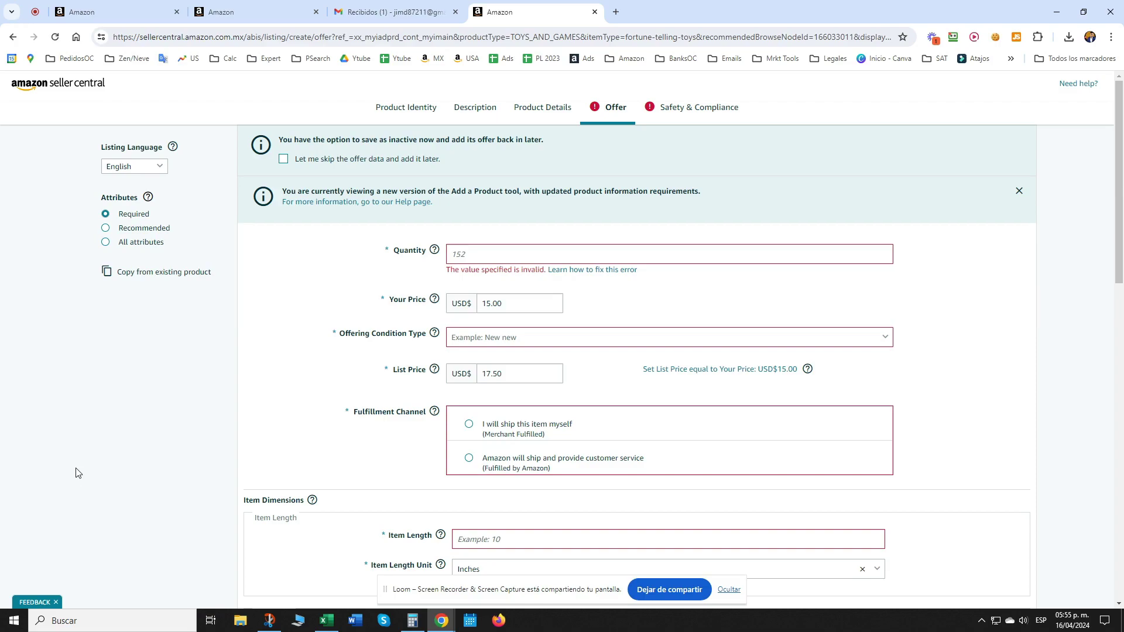
Set the offering condition type to New and choose Amazon to ship and provide customer service as the fulfillment channel.
{"action": "left_click", "coordinate": [509, 335]}
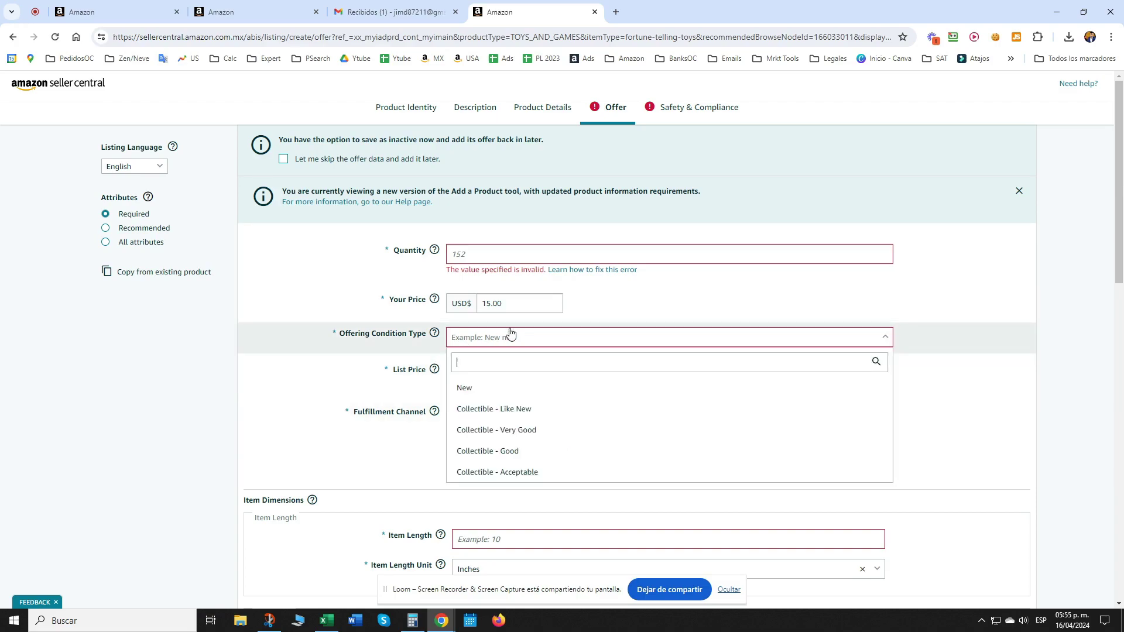
{"action": "left_click", "coordinate": [499, 391]}
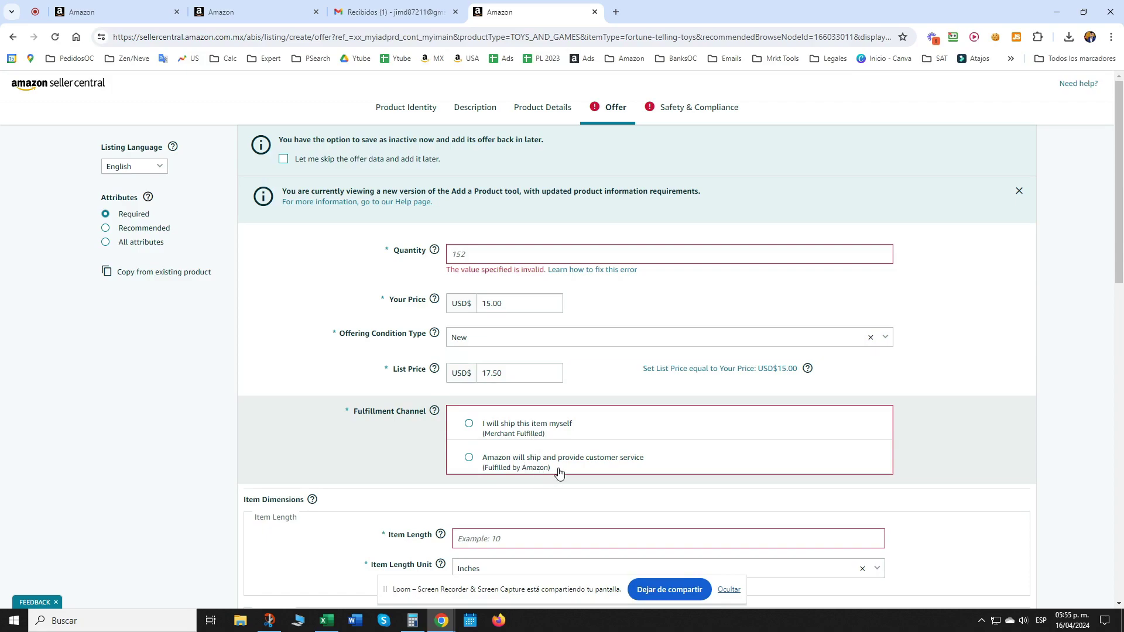
{"action": "left_click", "coordinate": [601, 469]}
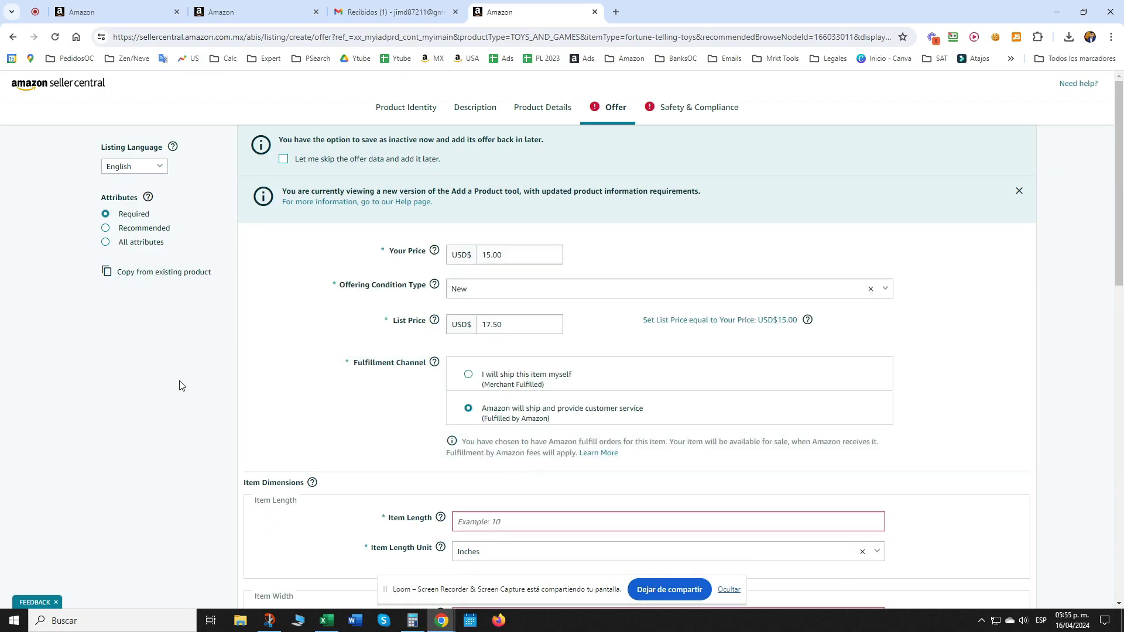
Show all attributes of the offer instead of only the required ones.
{"action": "left_click", "coordinate": [161, 229]}
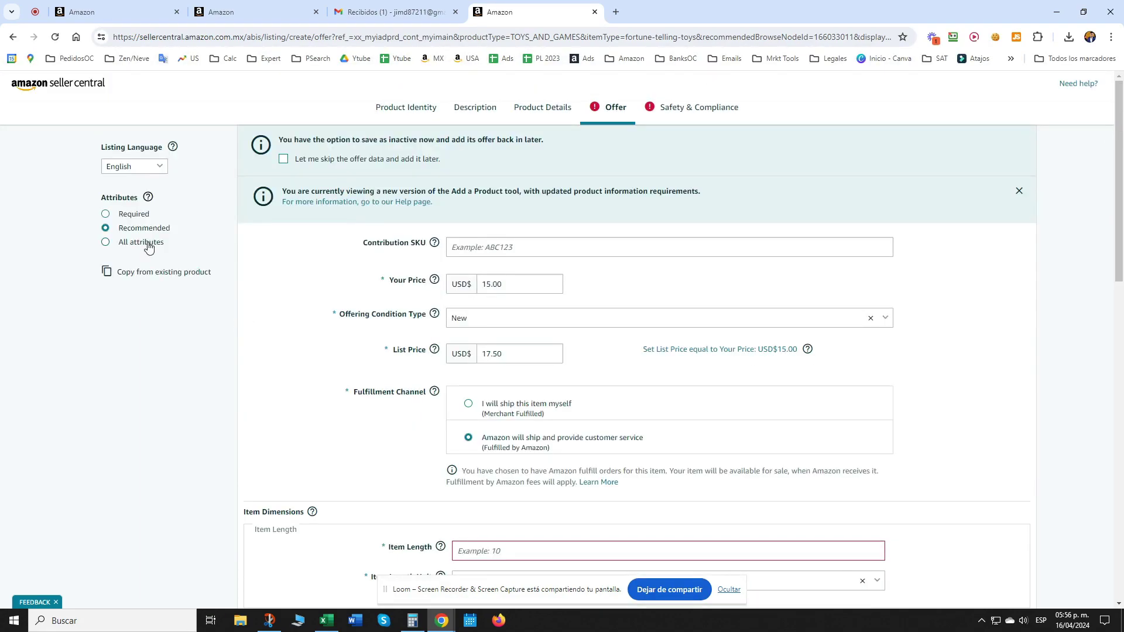
{"action": "left_click", "coordinate": [146, 243]}
{"action": "scroll", "coordinate": [293, 384], "scroll_direction": "down", "scroll_amount": 3}
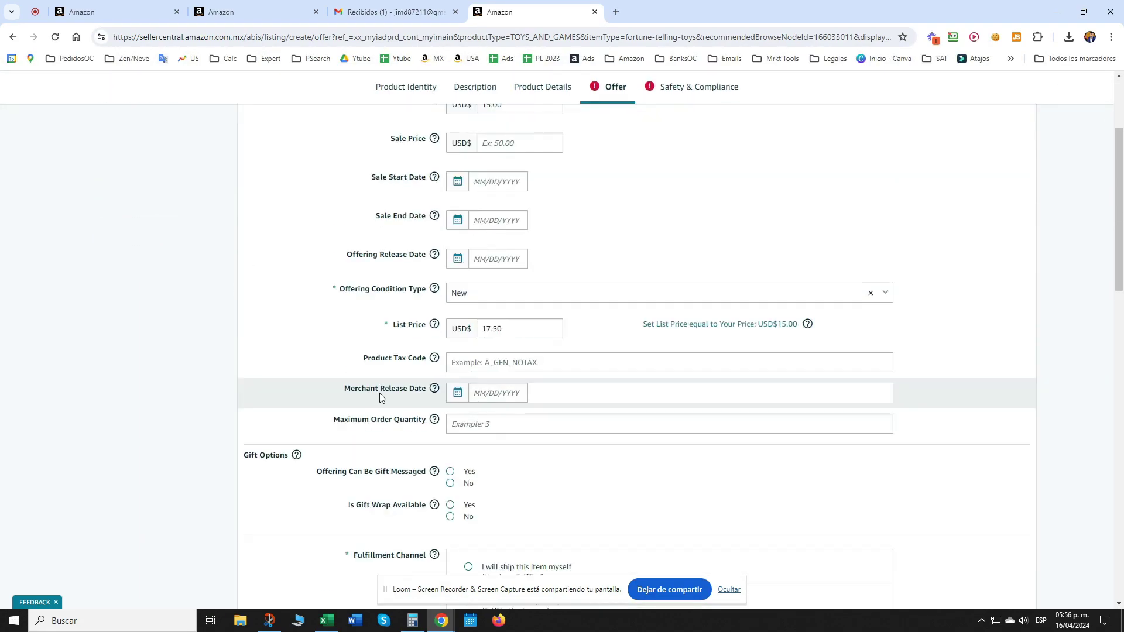
Examine the Merchant Release Date calendar across the coming months without choosing a date.
{"action": "left_click", "coordinate": [481, 395]}
{"action": "left_click", "coordinate": [481, 395]}
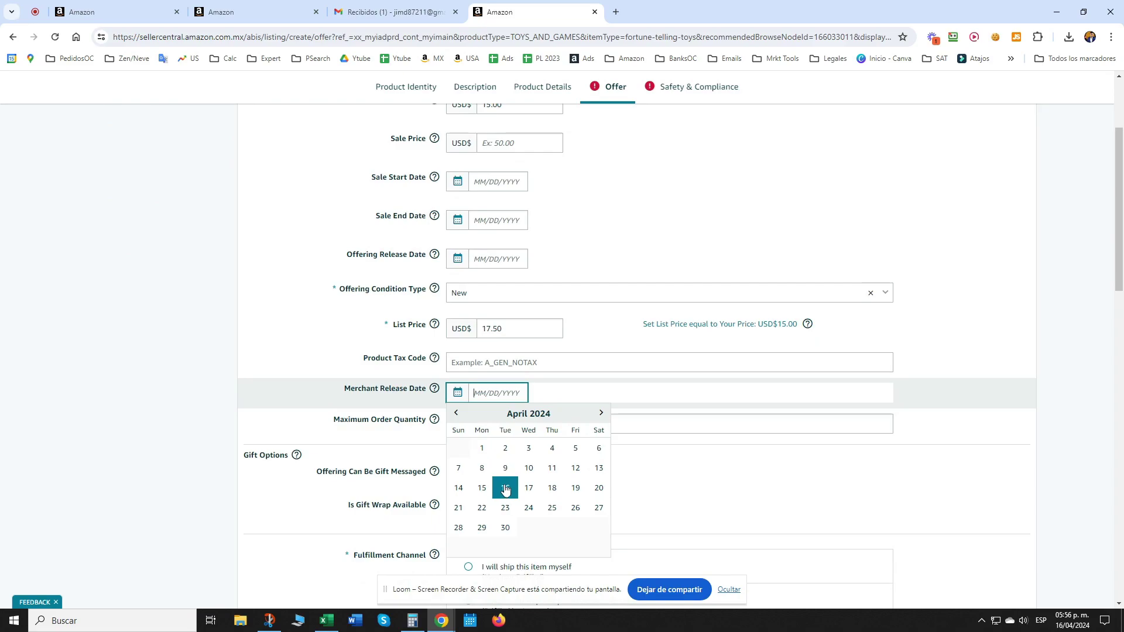
{"action": "left_click", "coordinate": [603, 413]}
{"action": "left_click", "coordinate": [603, 413]}
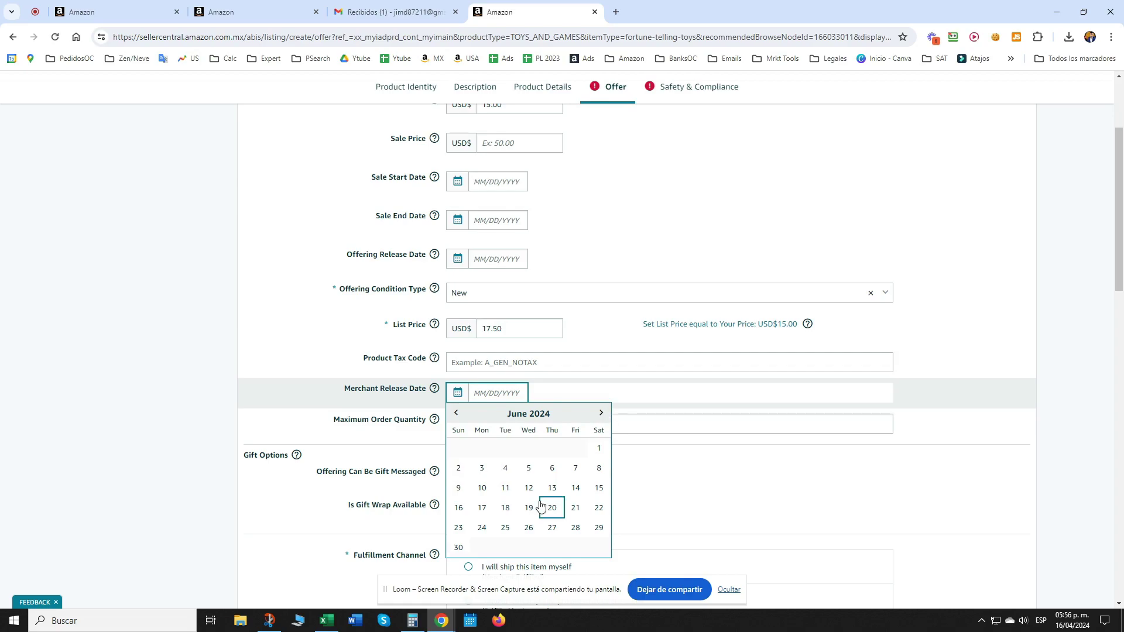
{"action": "left_click", "coordinate": [457, 415]}
{"action": "left_click", "coordinate": [456, 416]}
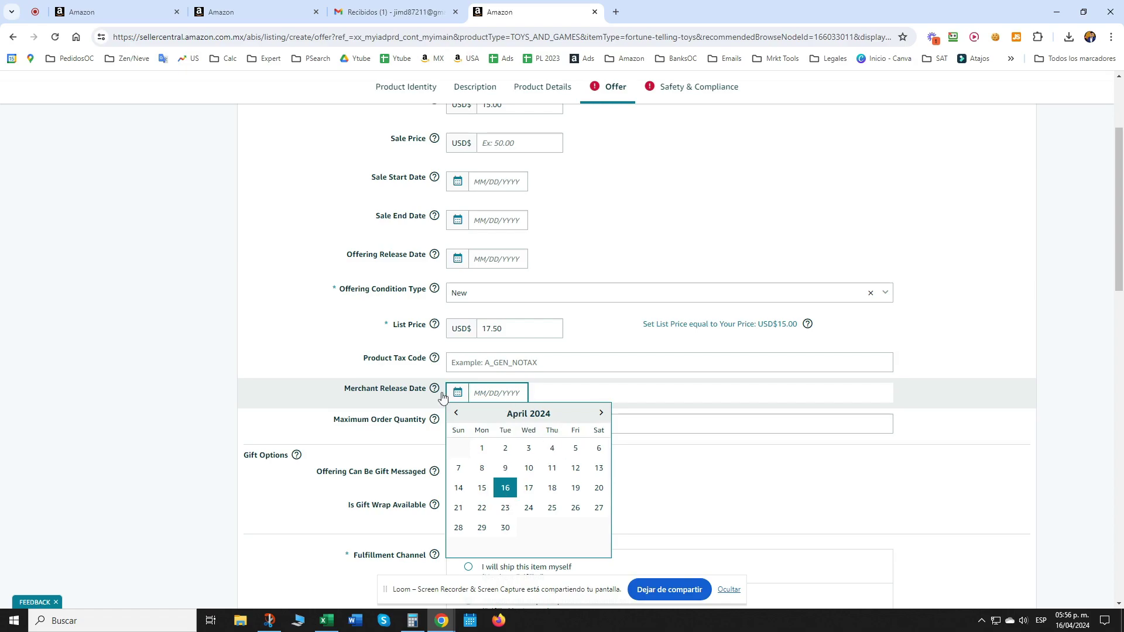
{"action": "left_click", "coordinate": [609, 413]}
{"action": "left_click", "coordinate": [608, 412]}
{"action": "left_click", "coordinate": [601, 413]}
{"action": "left_click", "coordinate": [601, 412]}
{"action": "left_click", "coordinate": [601, 413]}
{"action": "left_click", "coordinate": [601, 412]}
{"action": "left_click", "coordinate": [183, 427]}
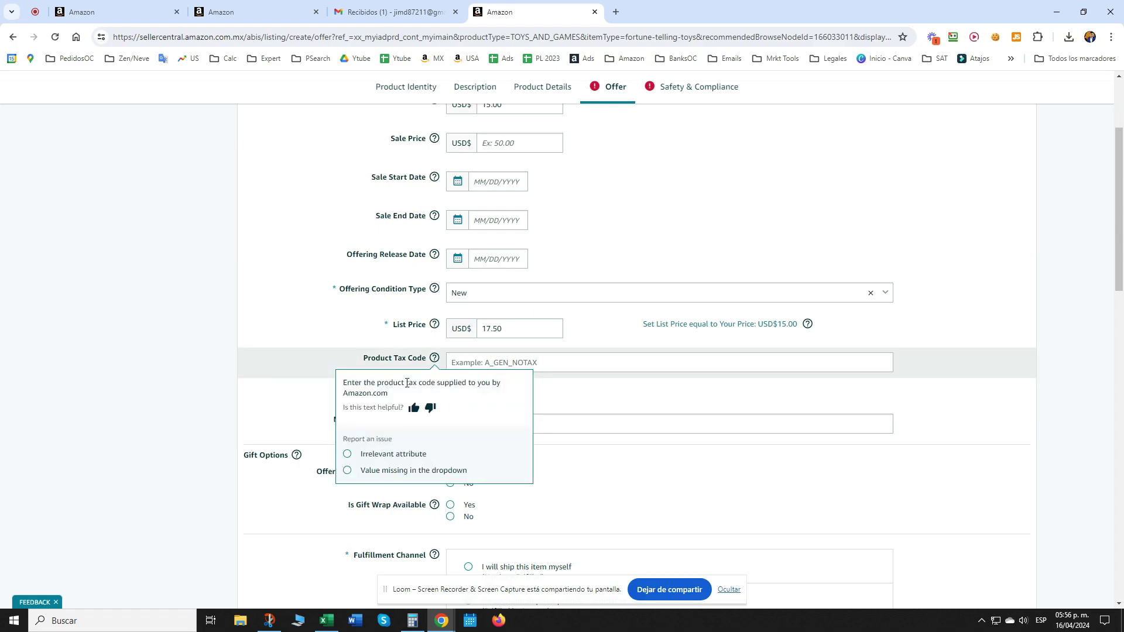
{"action": "triple_click", "coordinate": [369, 392]}
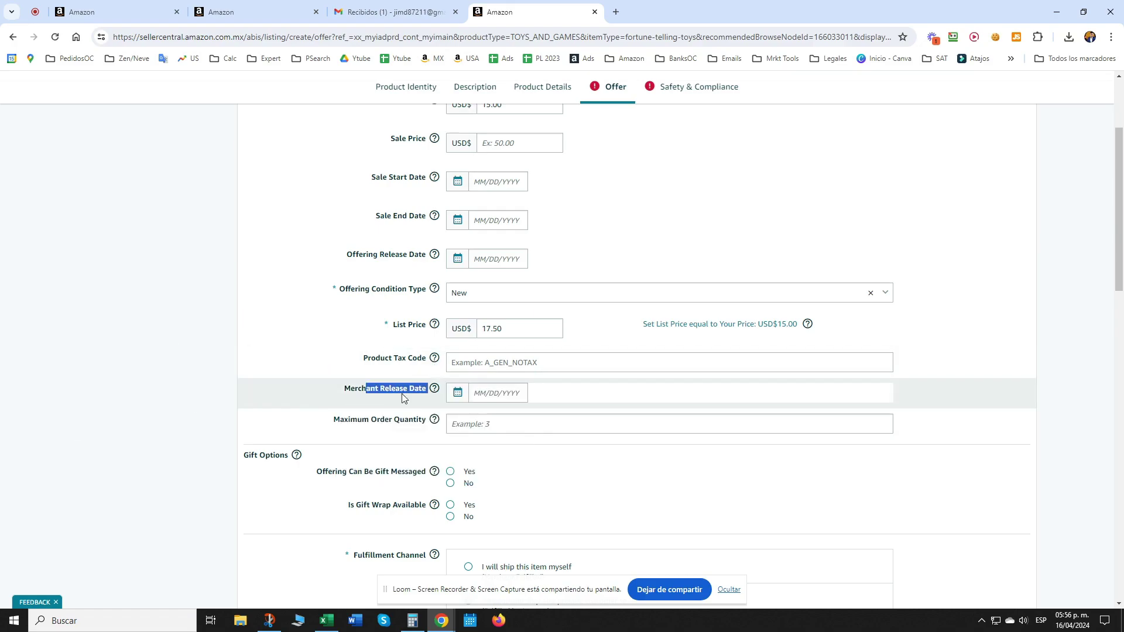
{"action": "left_click", "coordinate": [147, 396]}
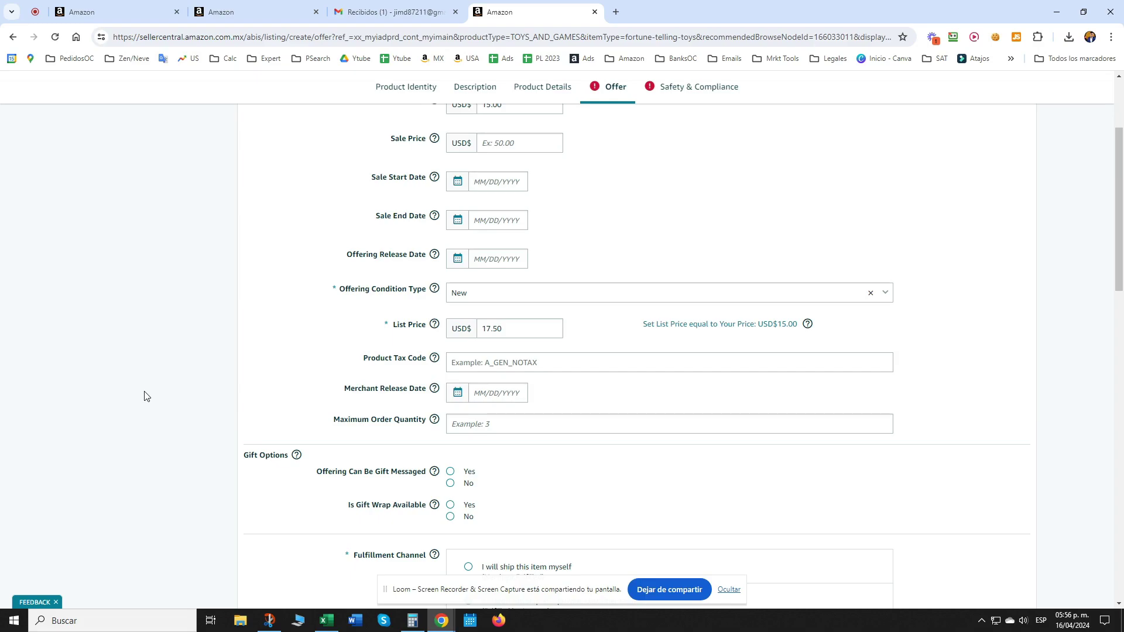
Show only the recommended attributes of the offer and set Your Price to USD 17.50.
{"action": "scroll", "coordinate": [77, 398], "scroll_direction": "up", "scroll_amount": 3}
{"action": "left_click", "coordinate": [143, 228]}
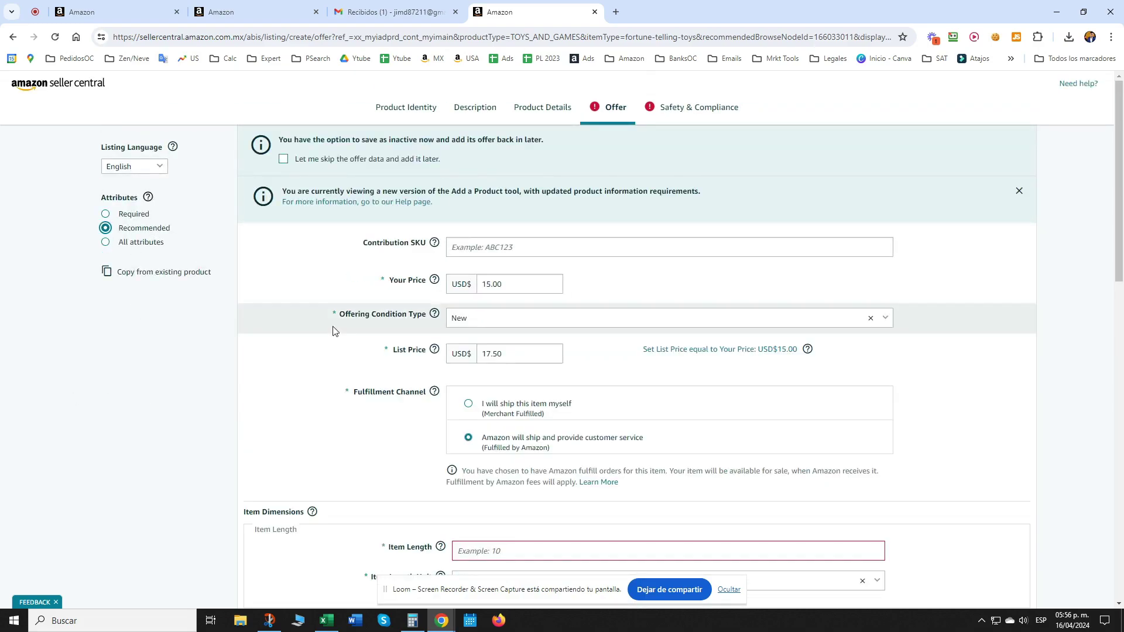
{"action": "key", "text": "Tab"}
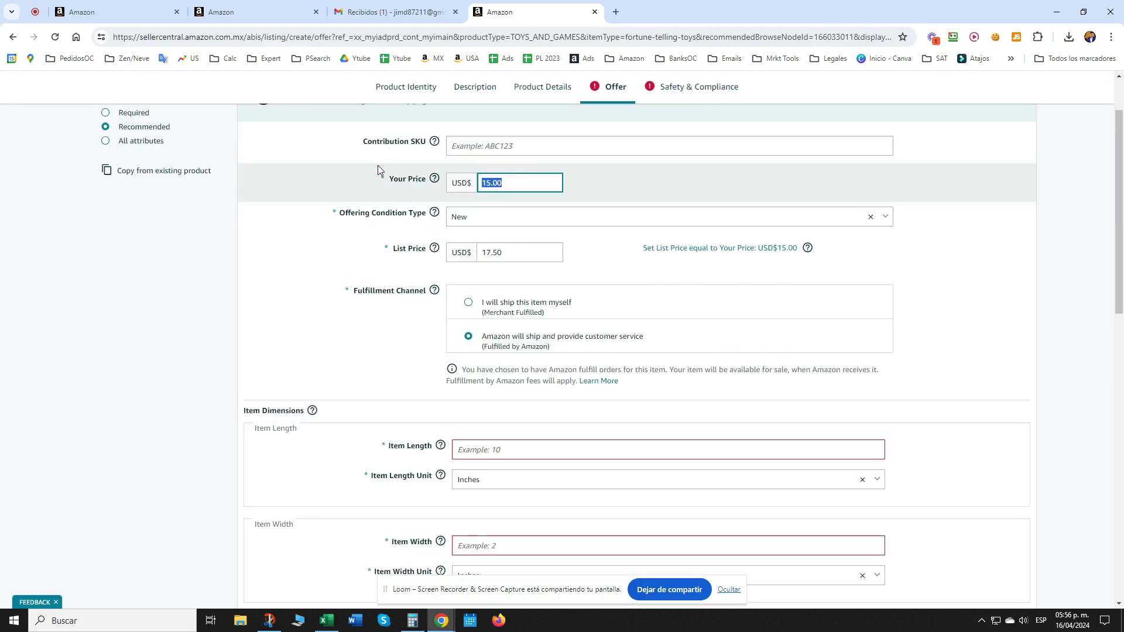
{"action": "type", "text": "174."}
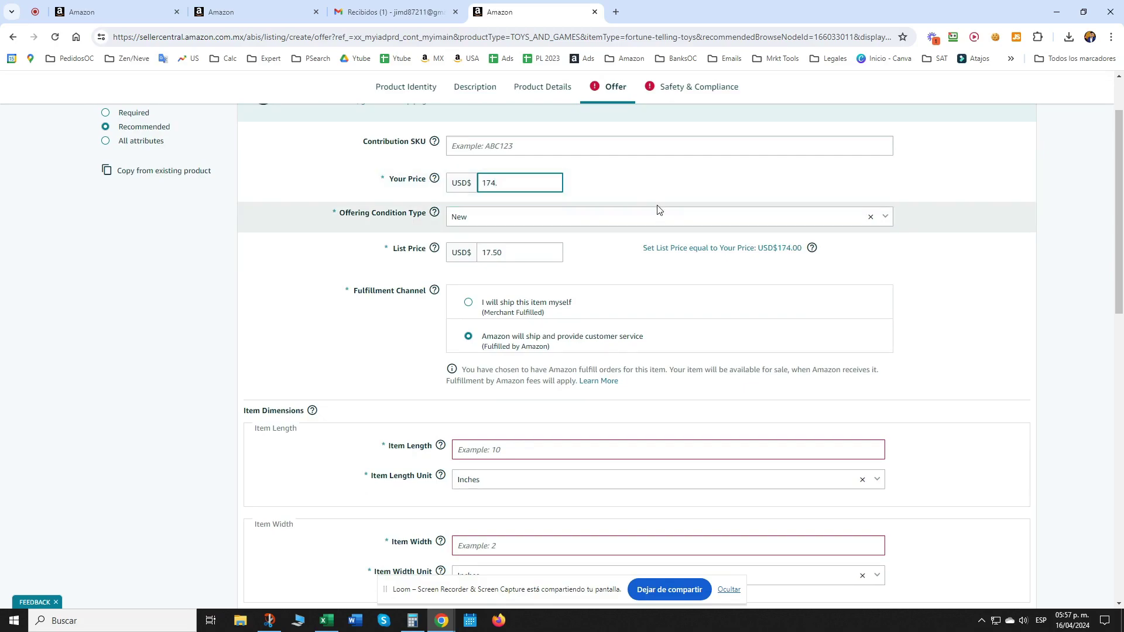
{"action": "key", "text": "BackSpace"}
{"action": "key", "text": "BackSpace"}
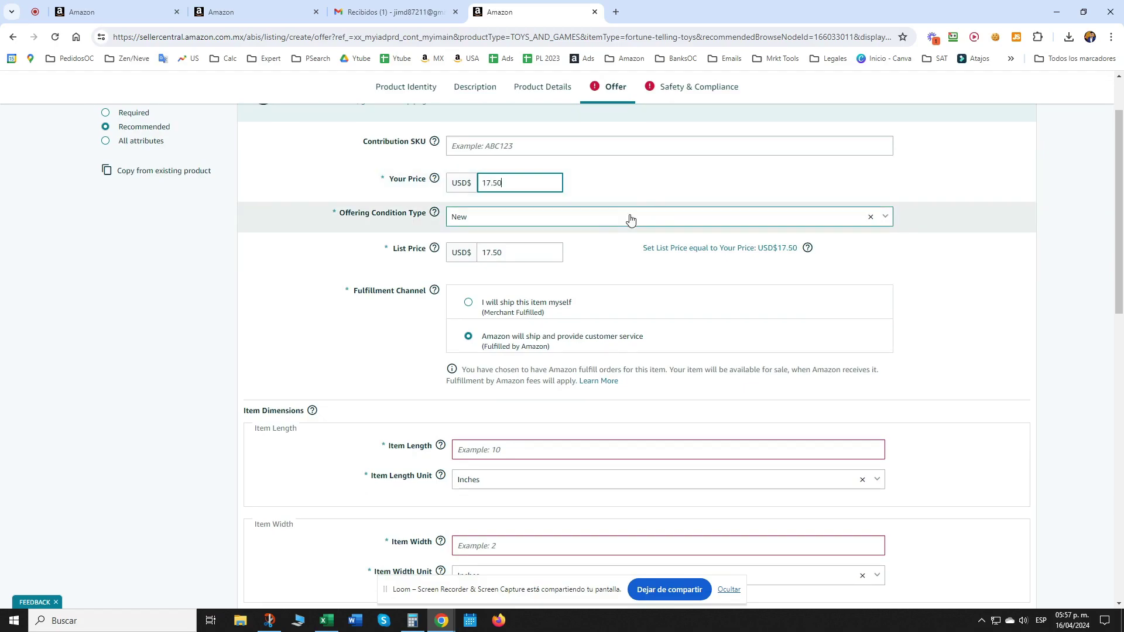
{"action": "type", "text": ".50"}
{"action": "left_click", "coordinate": [478, 147]}
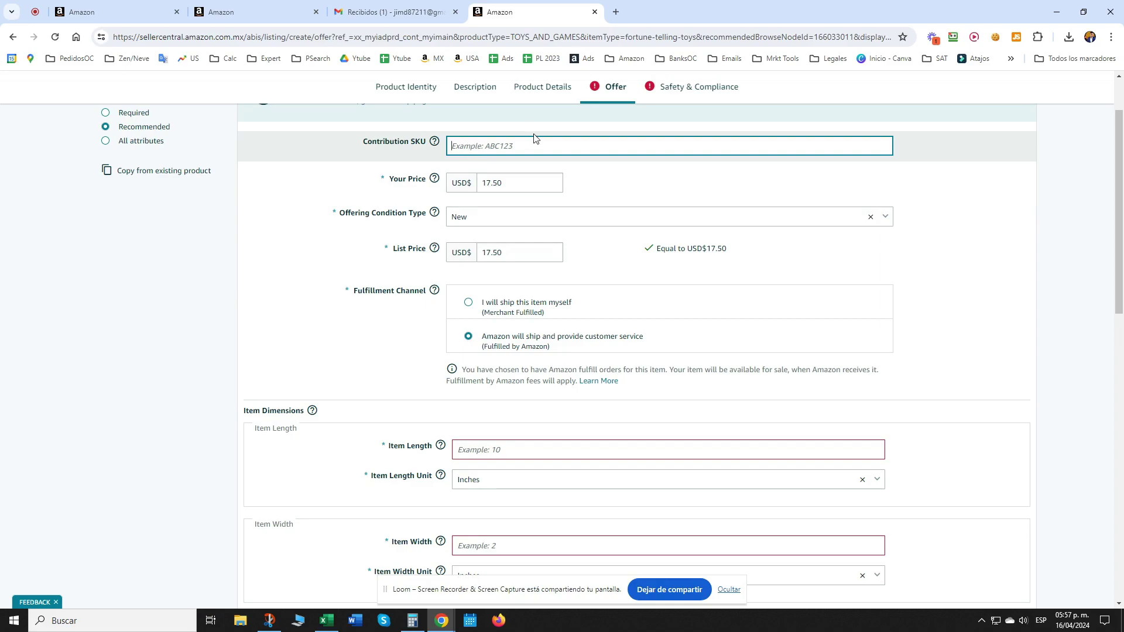
{"action": "left_click", "coordinate": [126, 280]}
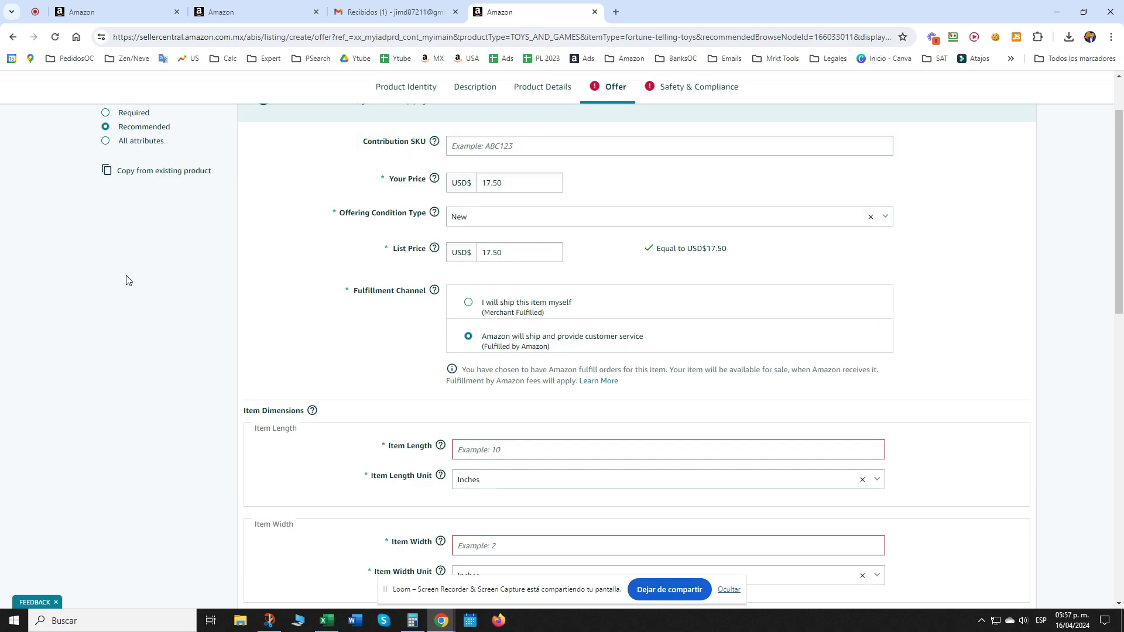
{"action": "left_click", "coordinate": [468, 147]}
{"action": "left_click", "coordinate": [213, 240]}
{"action": "left_click", "coordinate": [587, 151]}
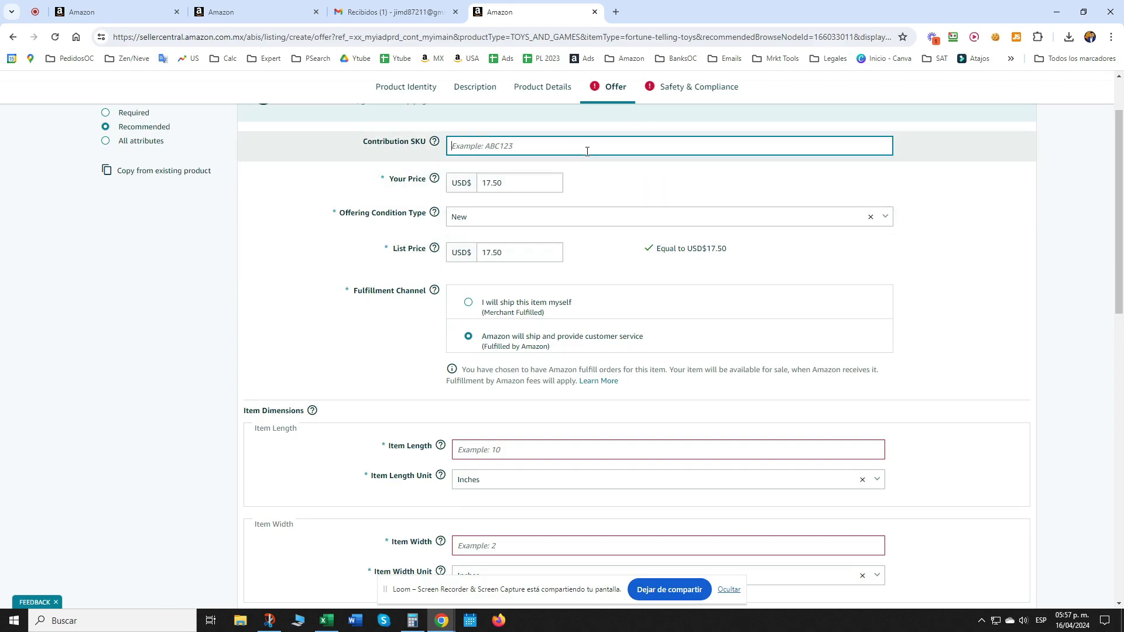
{"action": "left_click", "coordinate": [179, 319]}
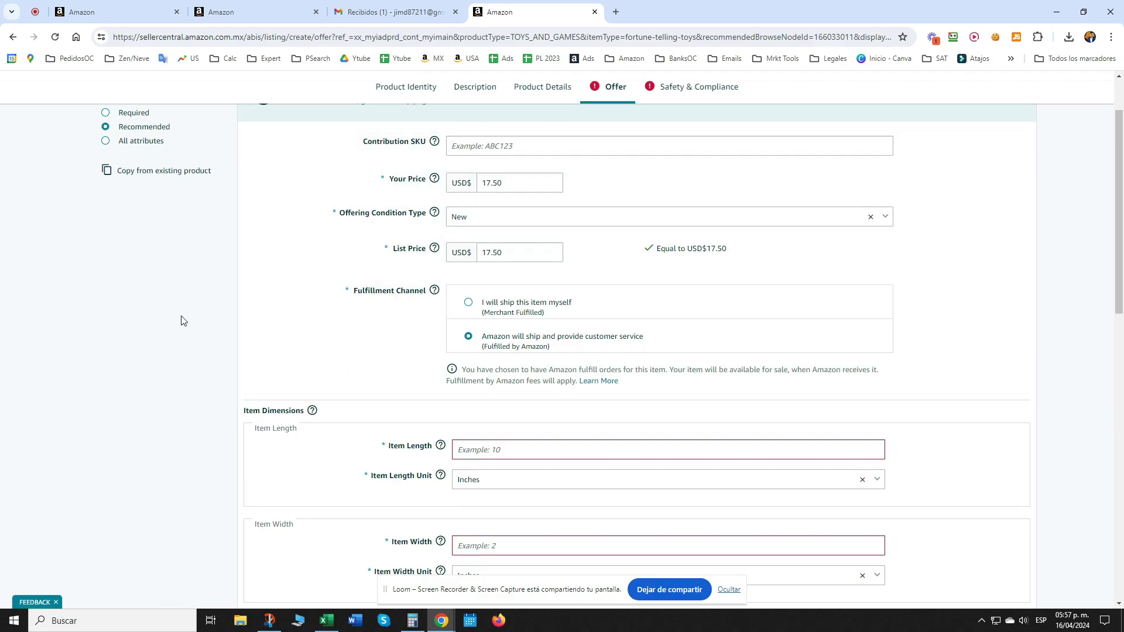
Review the offer's required item dimension, package dimension, package weight and number of boxes fields.
{"action": "scroll", "coordinate": [180, 318], "scroll_direction": "down", "scroll_amount": 4}
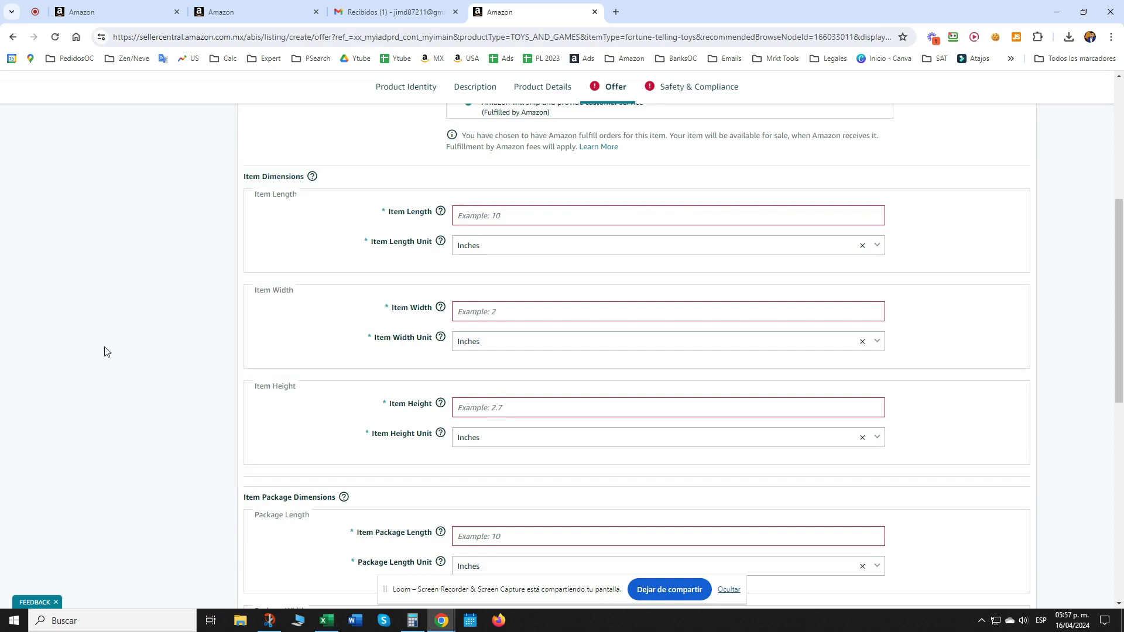
{"action": "scroll", "coordinate": [108, 349], "scroll_direction": "down", "scroll_amount": 5}
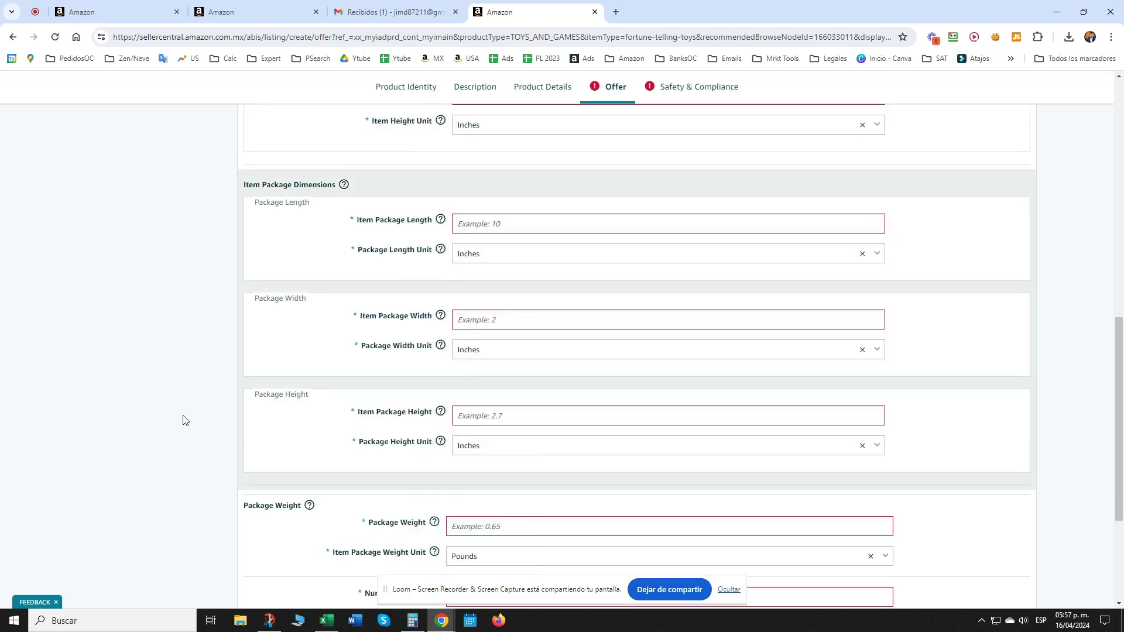
{"action": "scroll", "coordinate": [462, 421], "scroll_direction": "down", "scroll_amount": 3}
{"action": "left_click", "coordinate": [480, 443]}
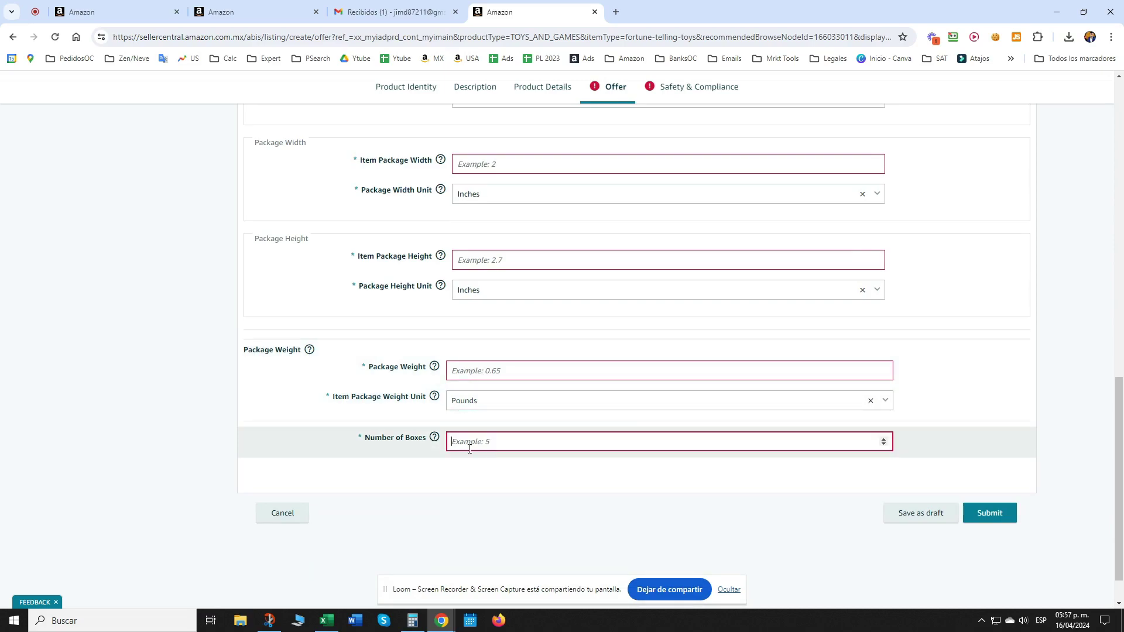
{"action": "scroll", "coordinate": [179, 411], "scroll_direction": "up", "scroll_amount": 1}
{"action": "scroll", "coordinate": [179, 411], "scroll_direction": "up", "scroll_amount": 10}
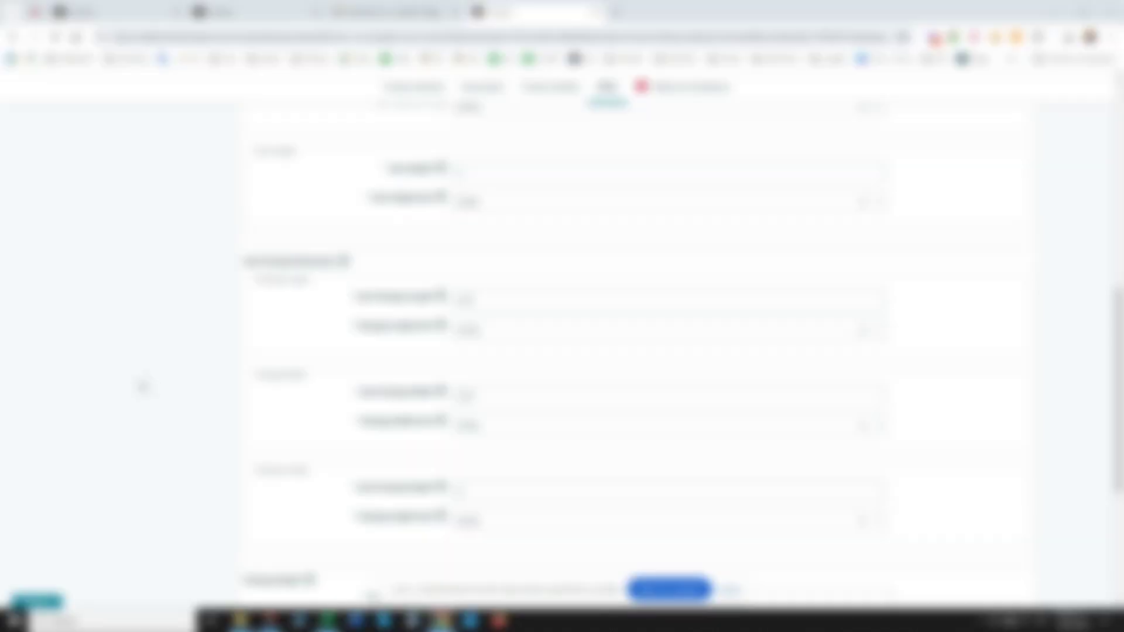
{"action": "scroll", "coordinate": [659, 241], "scroll_direction": "up", "scroll_amount": 3}
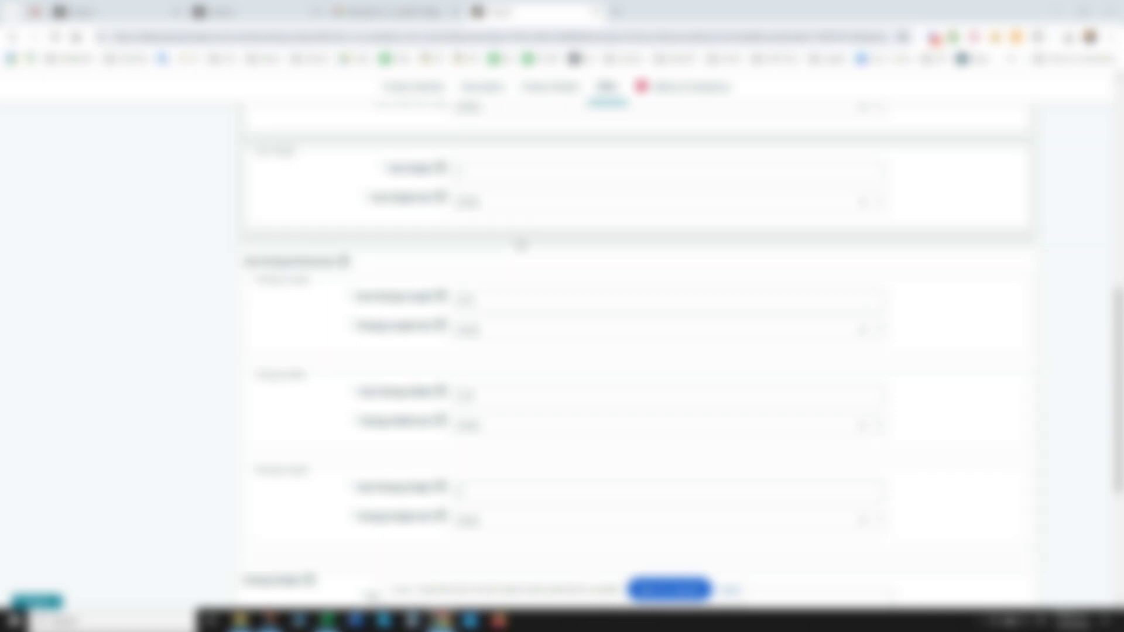
Open the Safety & Compliance section of the listing and enter "Any" as the Safety Warning.
{"action": "left_click", "coordinate": [696, 107]}
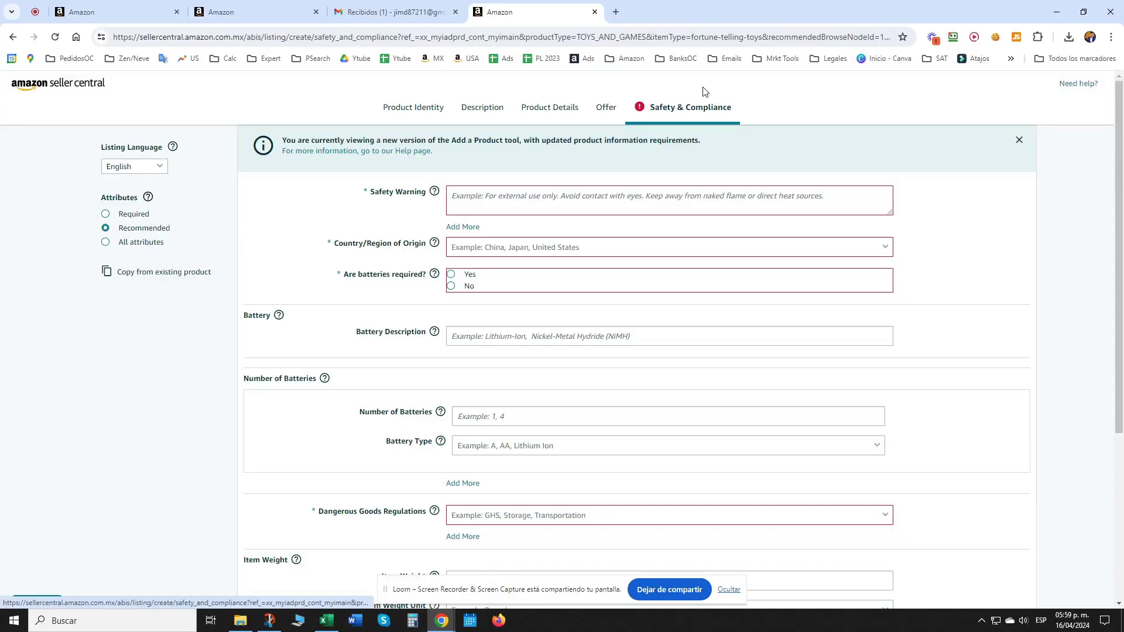
{"action": "left_click", "coordinate": [518, 209]}
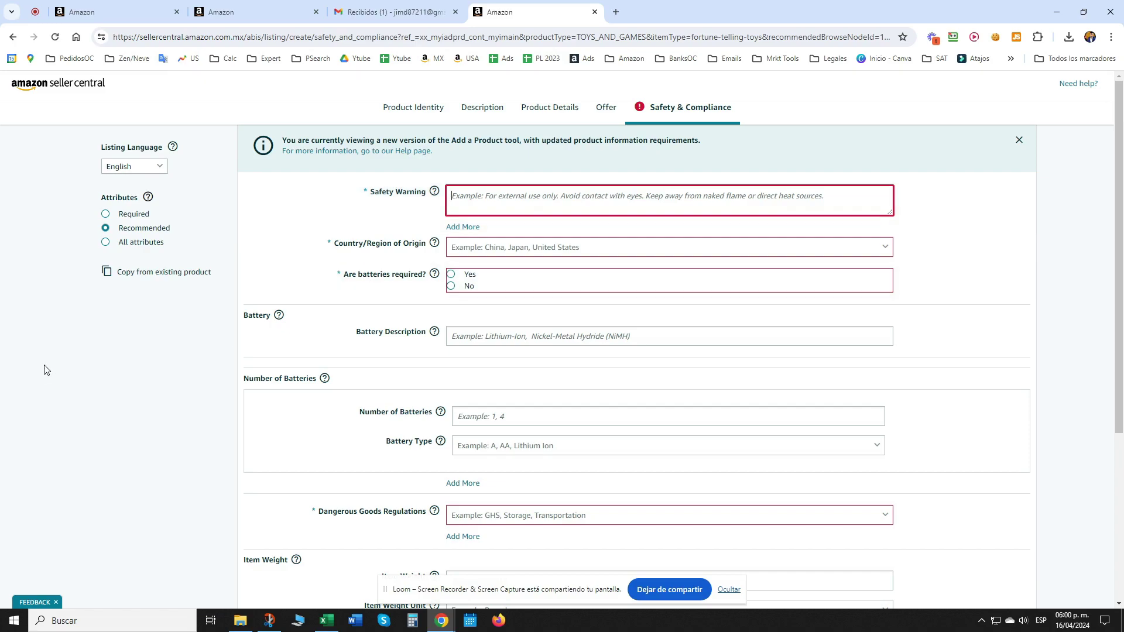
{"action": "left_click", "coordinate": [48, 424]}
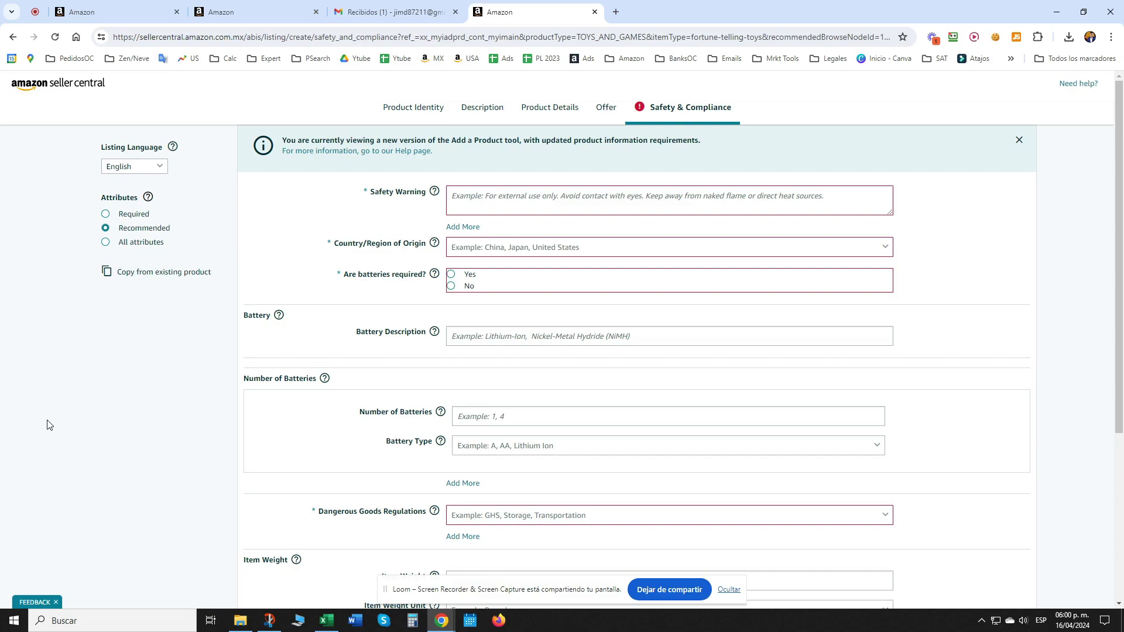
{"action": "left_click", "coordinate": [650, 202]}
{"action": "left_click", "coordinate": [140, 447]}
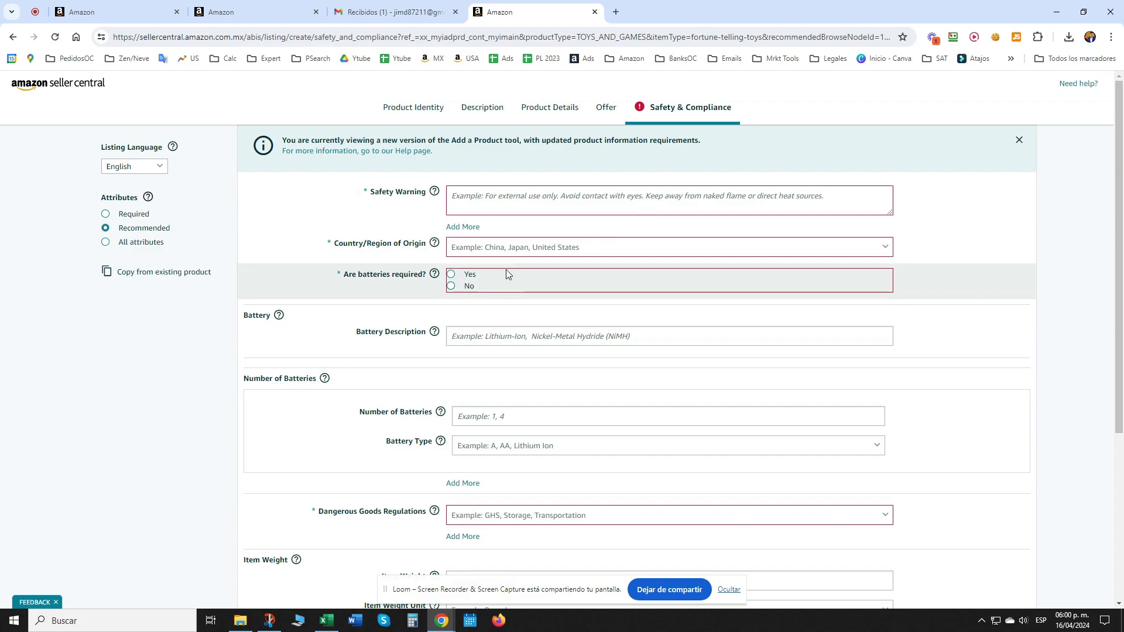
{"action": "left_click", "coordinate": [551, 195]}
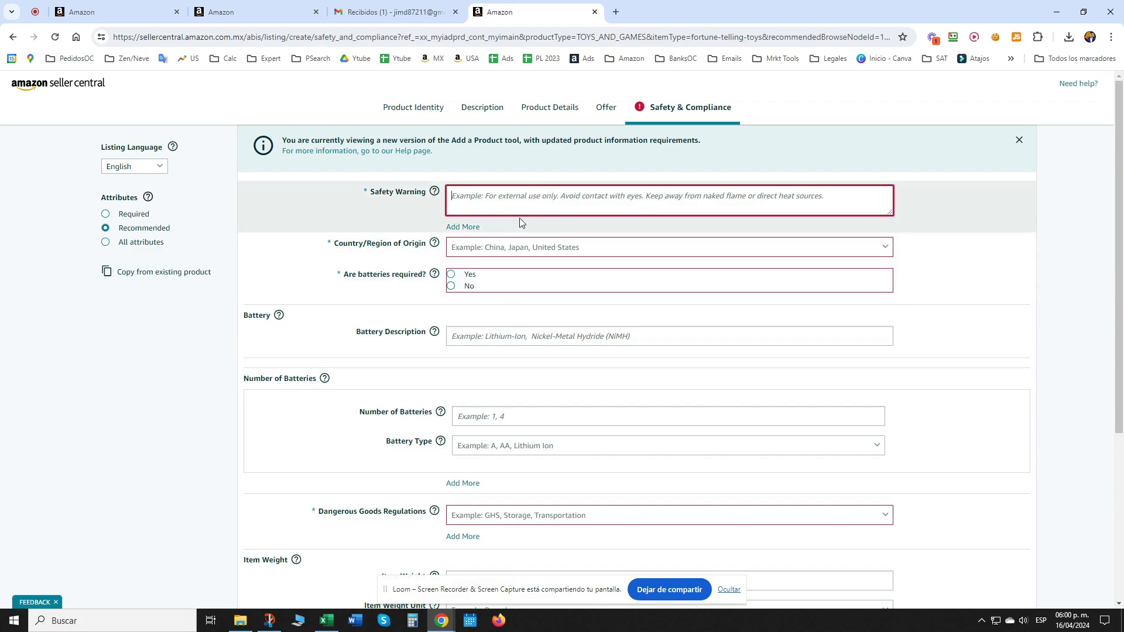
{"action": "mouse_move", "coordinate": [436, 197]}
{"action": "type", "text": "Any"}
Set the Country/Region of Origin to China and specify that batteries are not required.
{"action": "left_click", "coordinate": [489, 249]}
{"action": "type", "text": "China"}
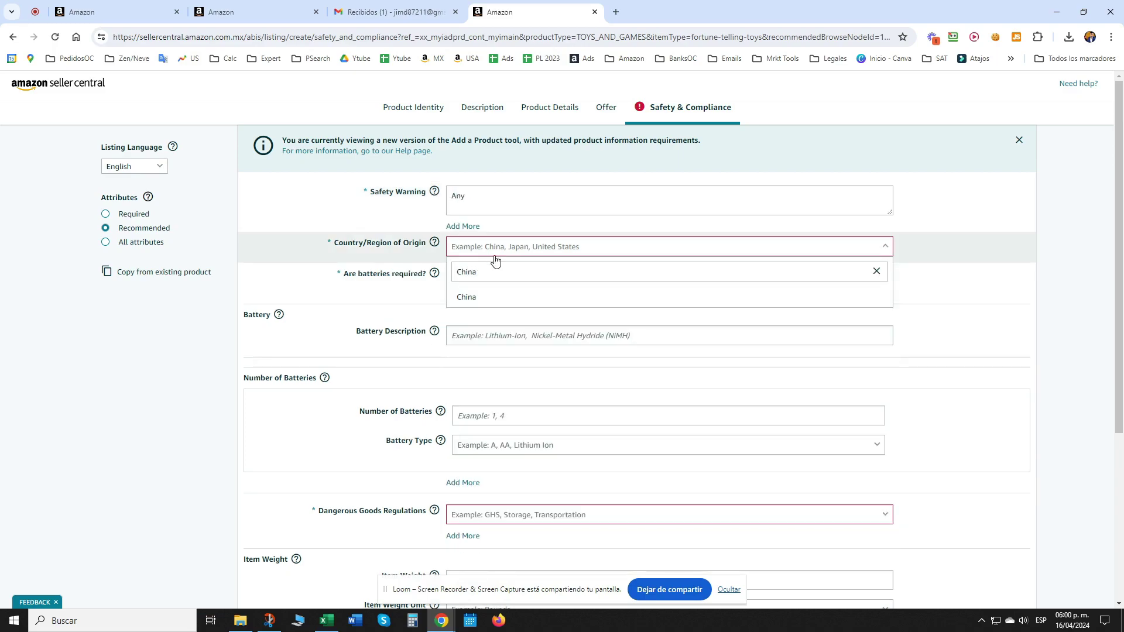
{"action": "left_click", "coordinate": [494, 303]}
{"action": "left_click", "coordinate": [466, 286]}
{"action": "left_click", "coordinate": [115, 397]}
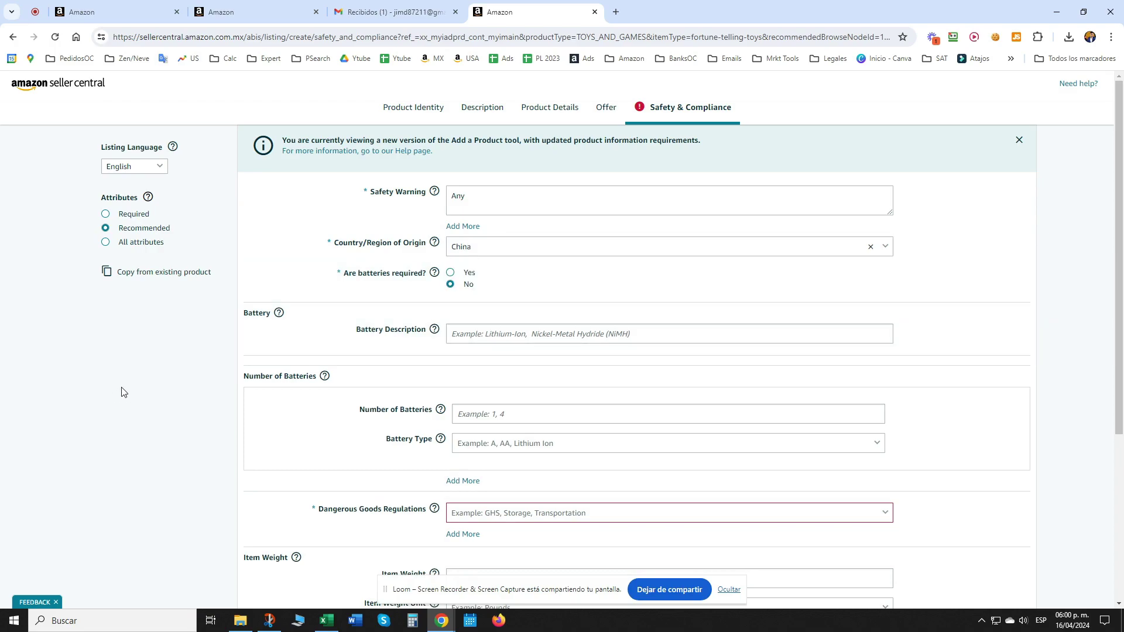
Show only the required safety attributes and set Dangerous Goods Regulations to Not Applicable.
{"action": "scroll", "coordinate": [99, 398], "scroll_direction": "down", "scroll_amount": 2}
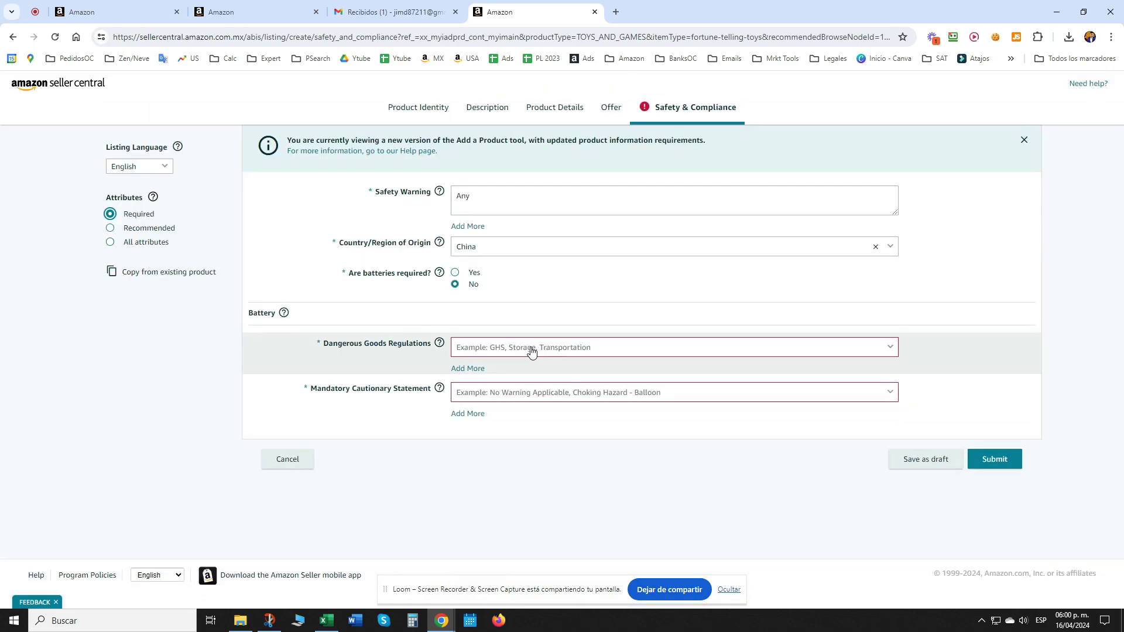
{"action": "left_click", "coordinate": [523, 348]}
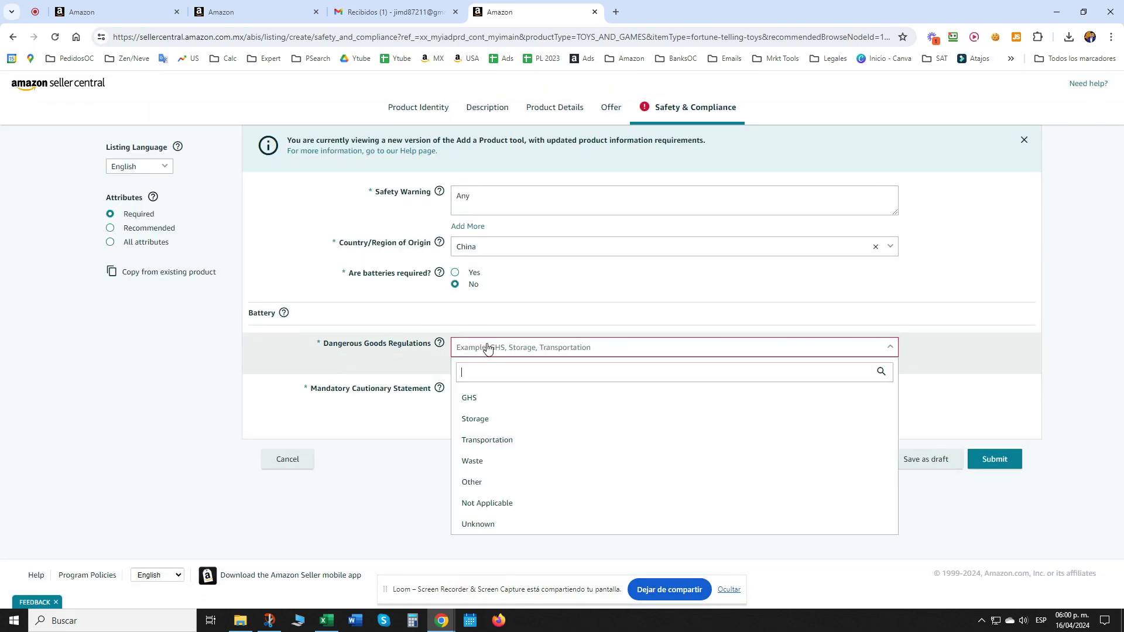
{"action": "left_click", "coordinate": [515, 509]}
Set the Mandatory Cautionary Statement to No Warning Applicable.
{"action": "left_click", "coordinate": [527, 398]}
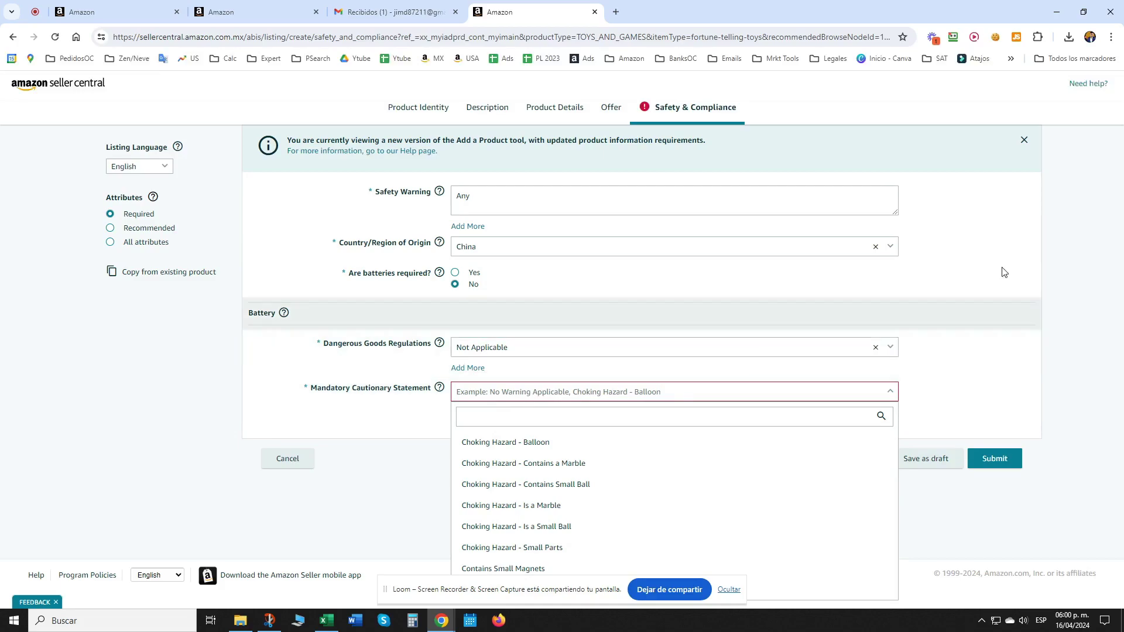
{"action": "left_click", "coordinate": [530, 396]}
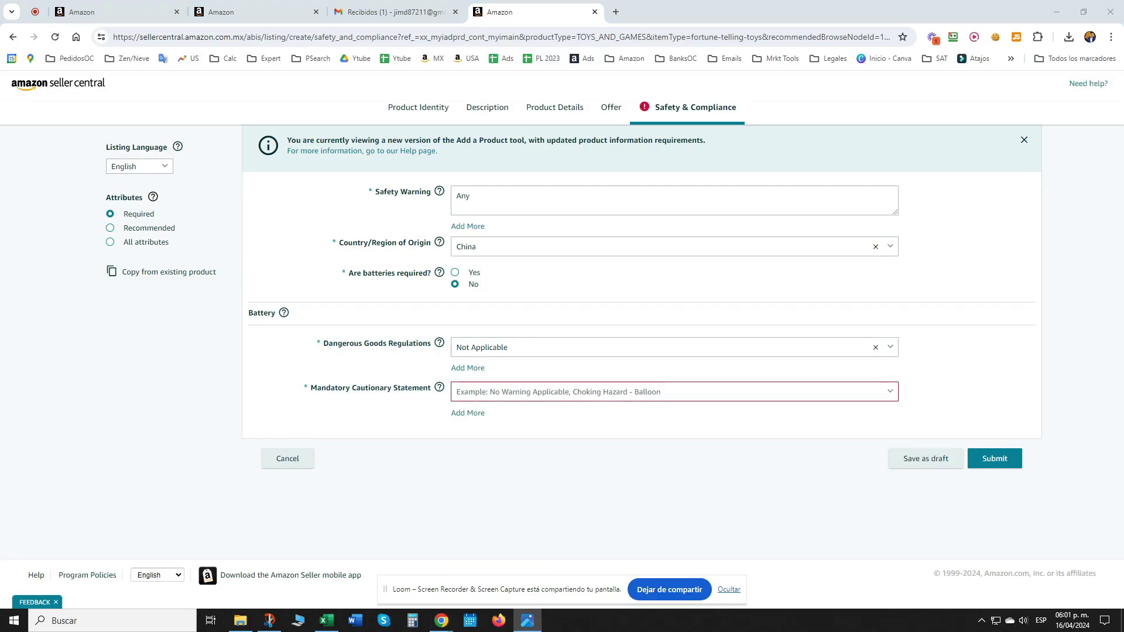
{"action": "left_click", "coordinate": [490, 393]}
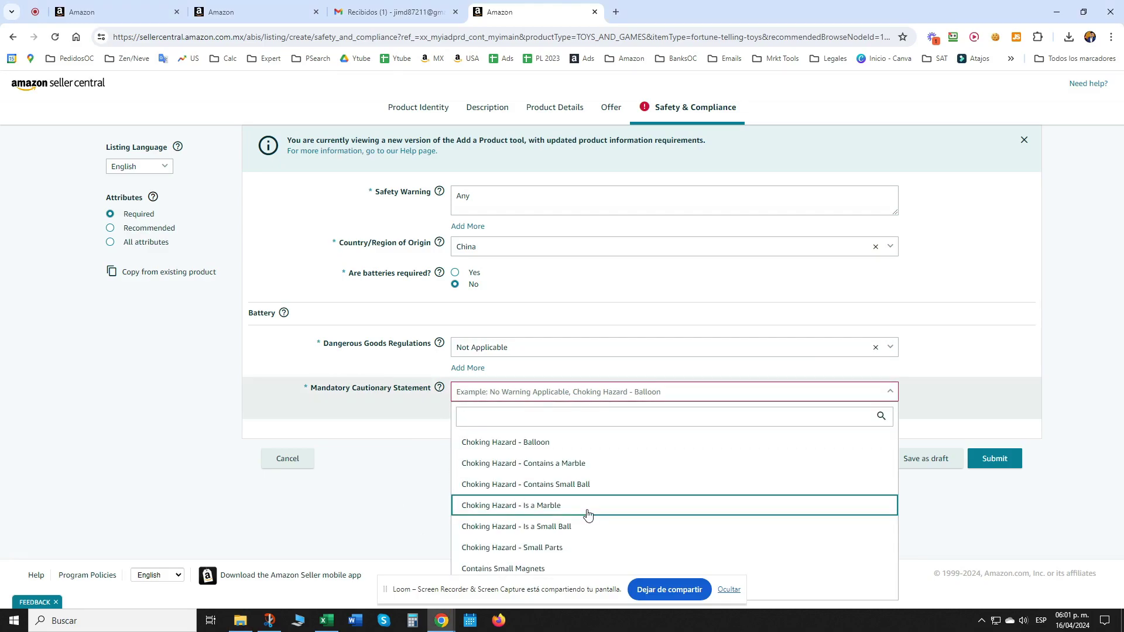
{"action": "left_click", "coordinate": [710, 590]}
{"action": "left_click", "coordinate": [560, 397]}
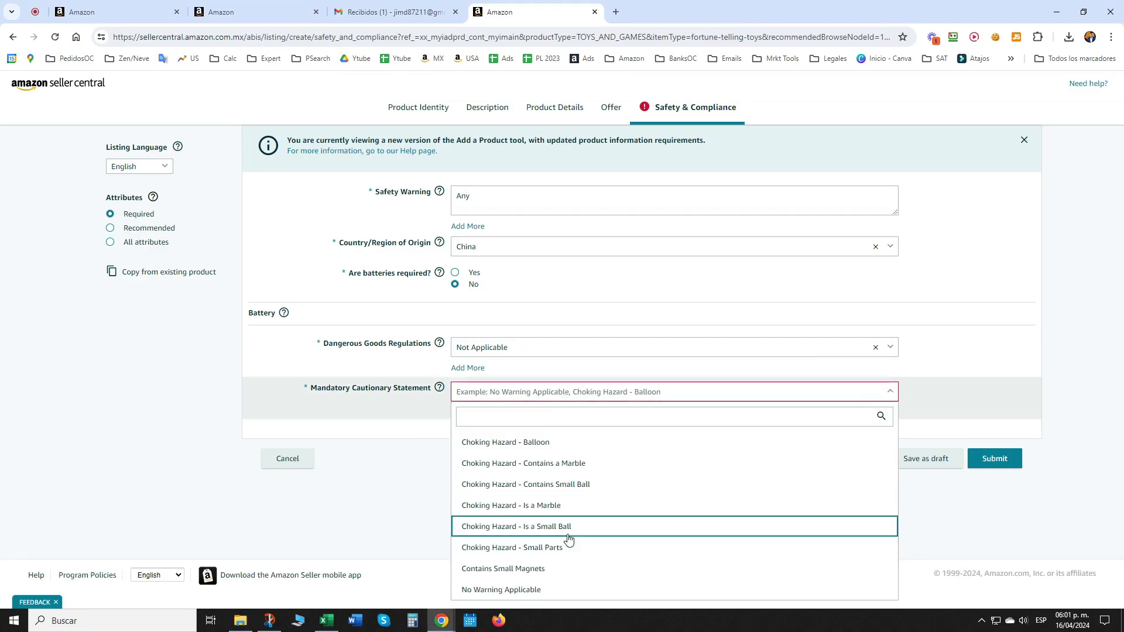
{"action": "left_click", "coordinate": [536, 587]}
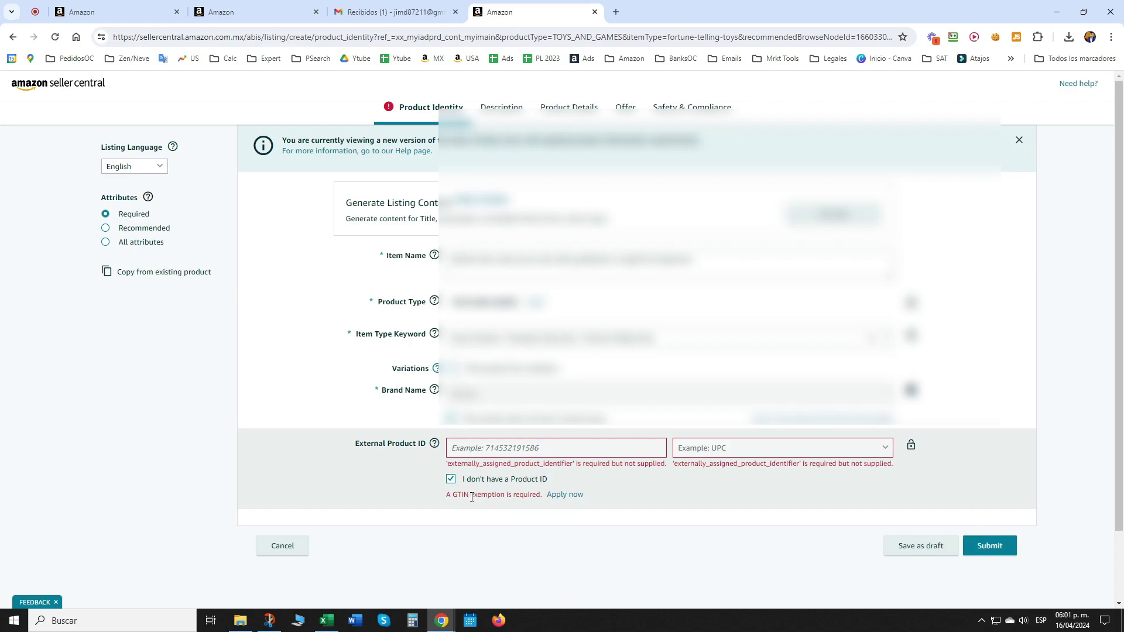
Follow the GTIN exemption application link, check the status of the Generic-Toys & Games exemption applications, and return to the listing.
{"action": "left_click", "coordinate": [565, 495]}
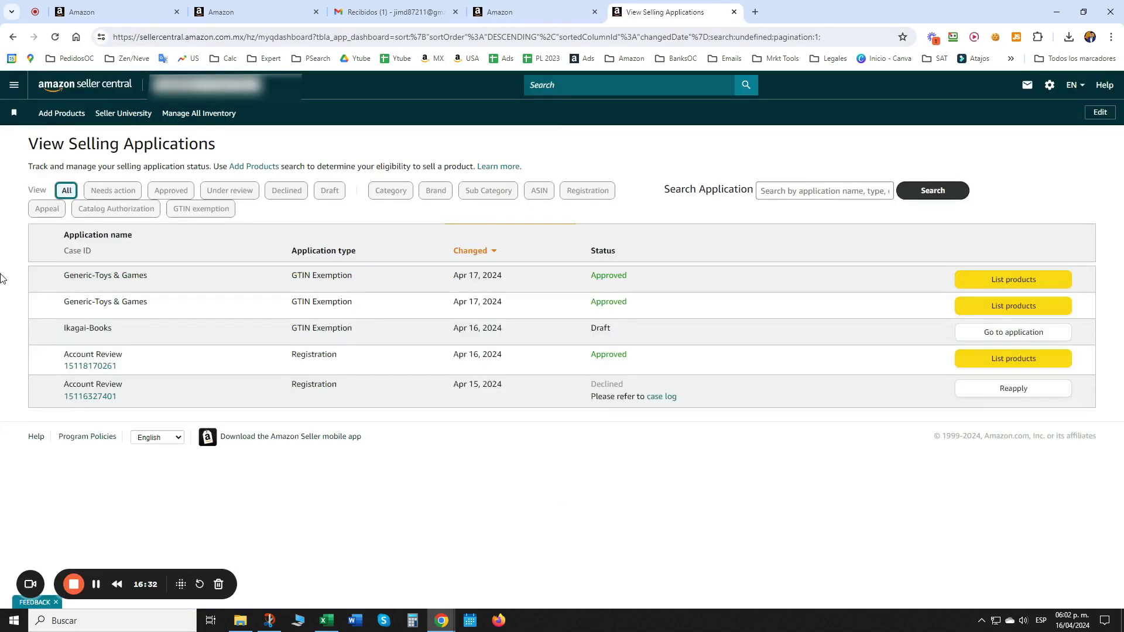
{"action": "left_click_drag", "start_coordinate": [67, 275], "coordinate": [647, 282]}
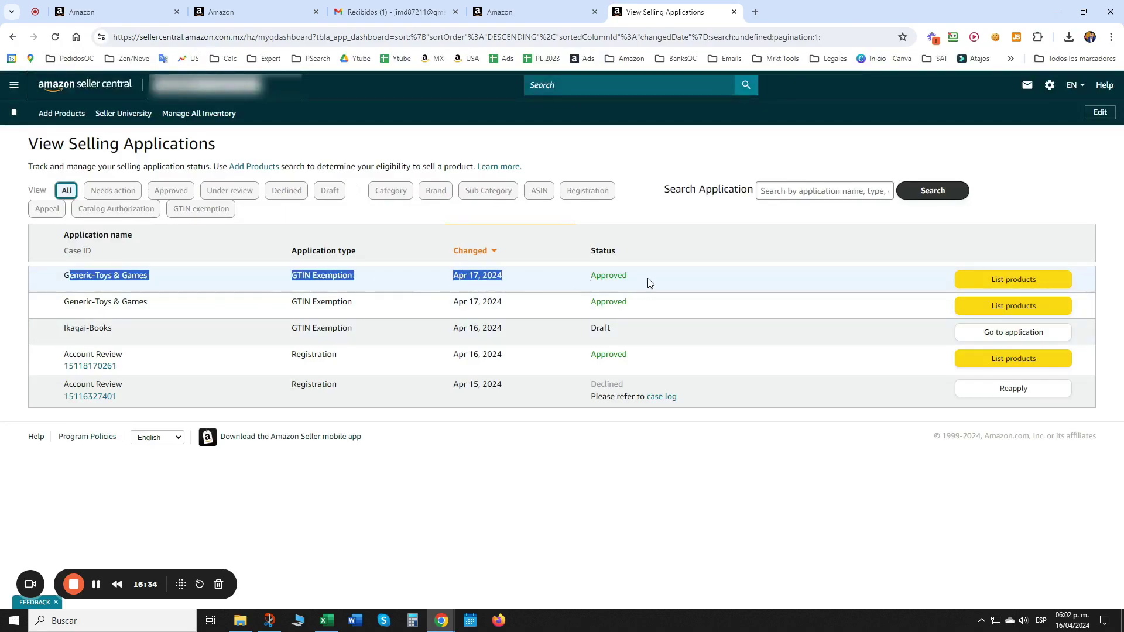
{"action": "left_click", "coordinate": [650, 287]}
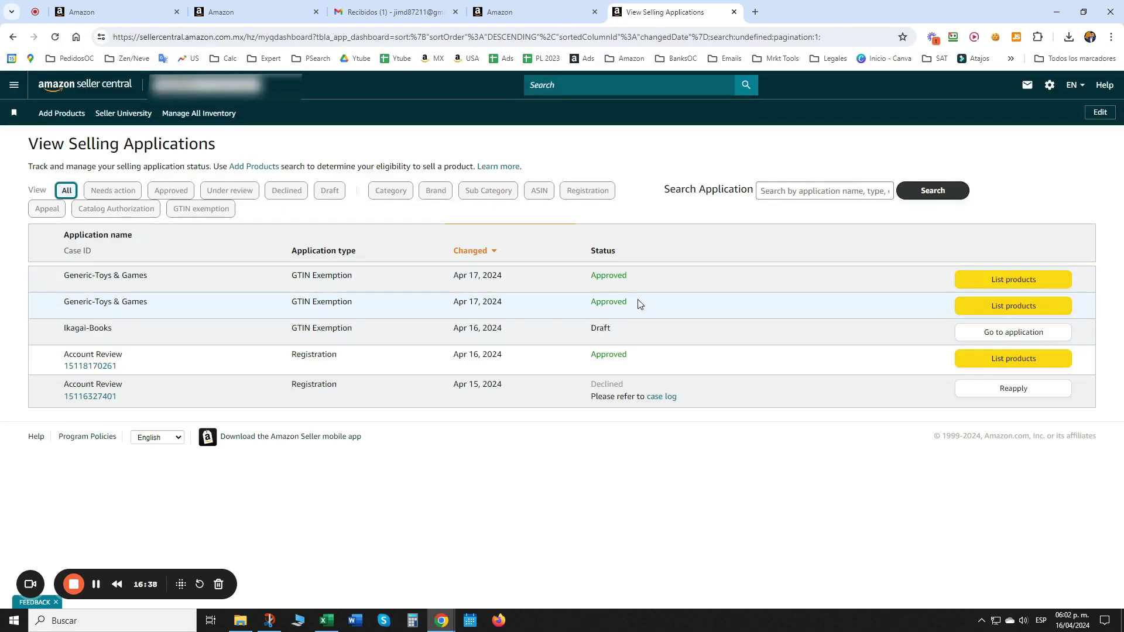
{"action": "key", "text": "ctrl+w"}
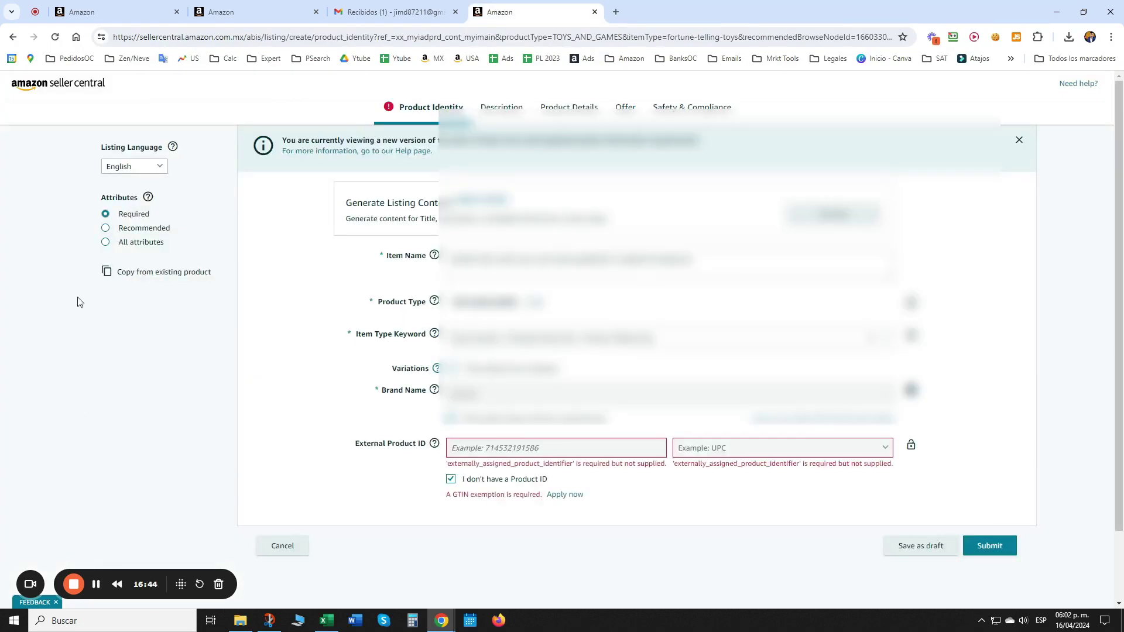
Reload the listing form and finish the listing submission without copying it to another product.
{"action": "left_click", "coordinate": [55, 37]}
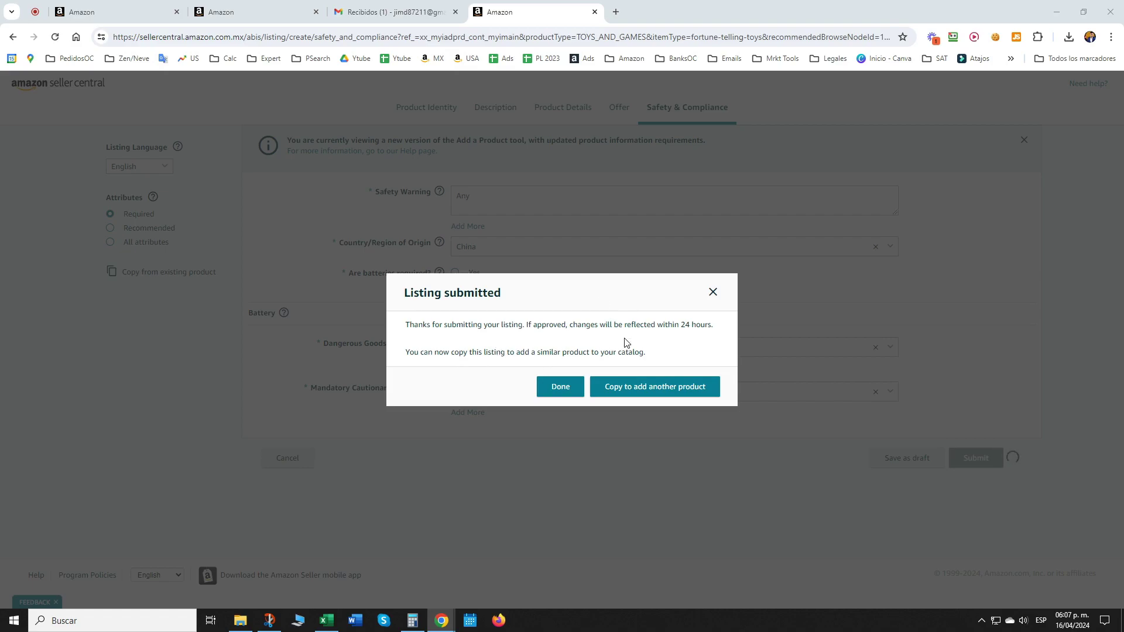
{"action": "left_click", "coordinate": [550, 386]}
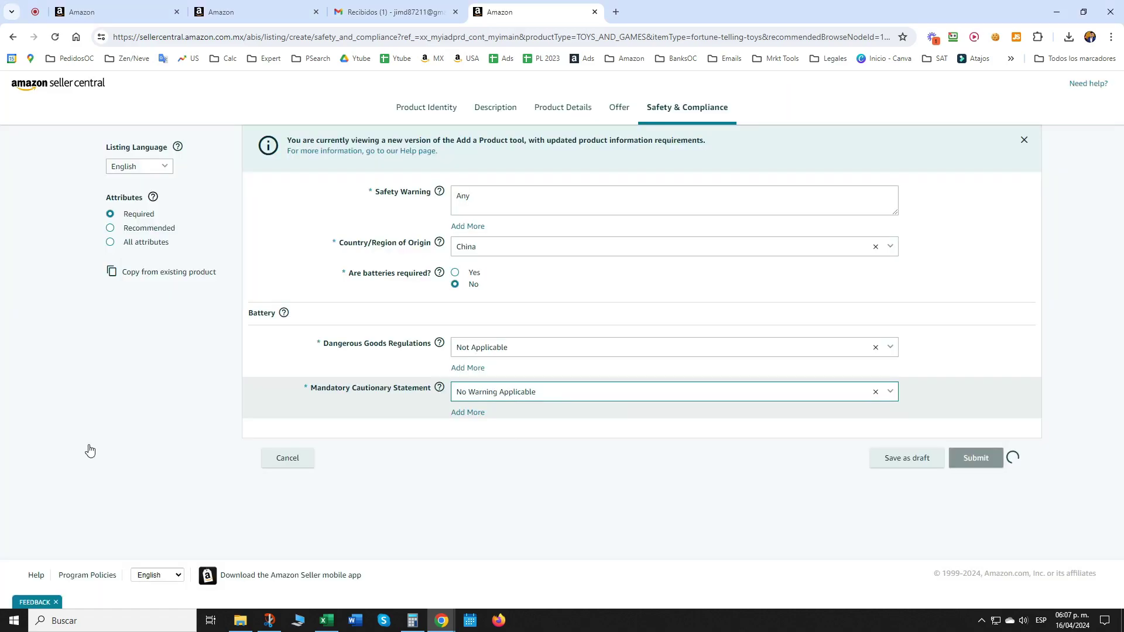